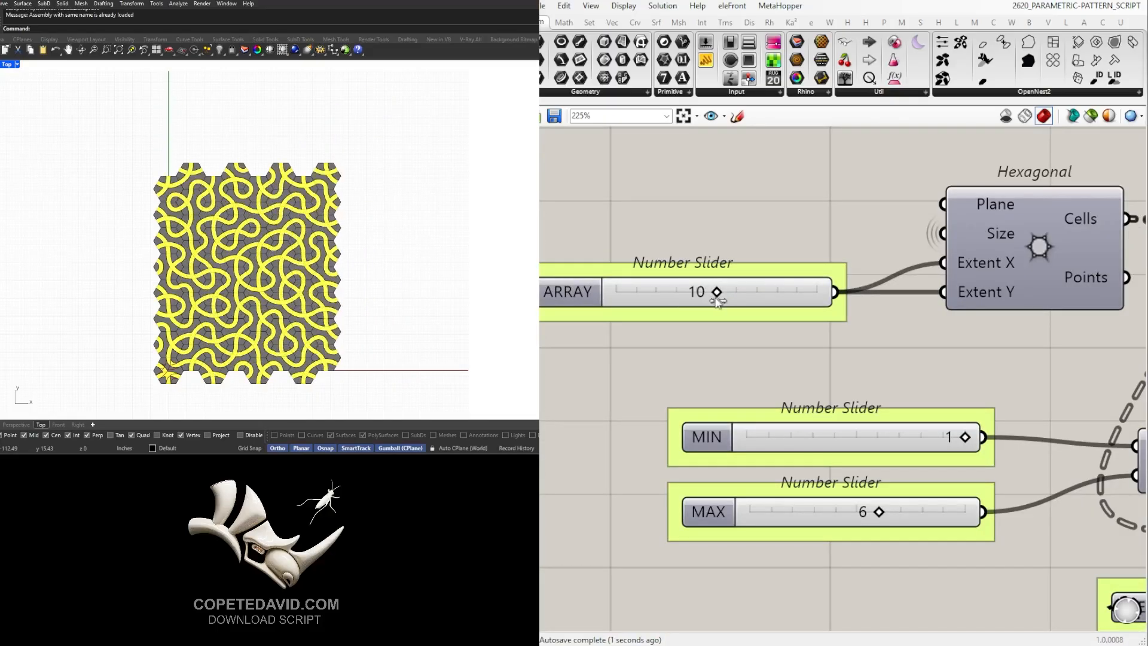
- Examine the WIDTH slider and the hexagonal curve pattern it drives, both in close-up and as a whole
{"action": "scroll", "coordinate": [669, 333], "scroll_direction": "down", "scroll_amount": 8}
{"action": "scroll", "coordinate": [850, 381], "scroll_direction": "down", "scroll_amount": 5}
{"action": "scroll", "coordinate": [781, 358], "scroll_direction": "up", "scroll_amount": 13}
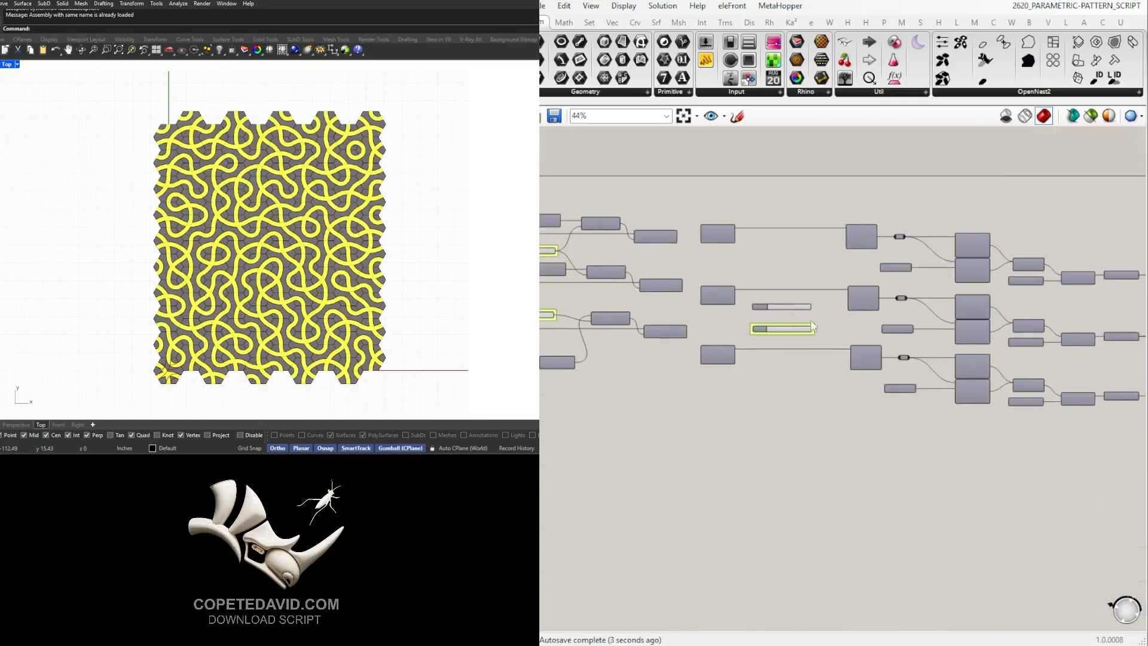
{"action": "mouse_move", "coordinate": [794, 344]}
{"action": "left_mouse_down"}
{"action": "mouse_move", "coordinate": [770, 345]}
{"action": "mouse_move", "coordinate": [787, 345]}
{"action": "left_mouse_up"}
{"action": "key", "text": "ctrl+z"}
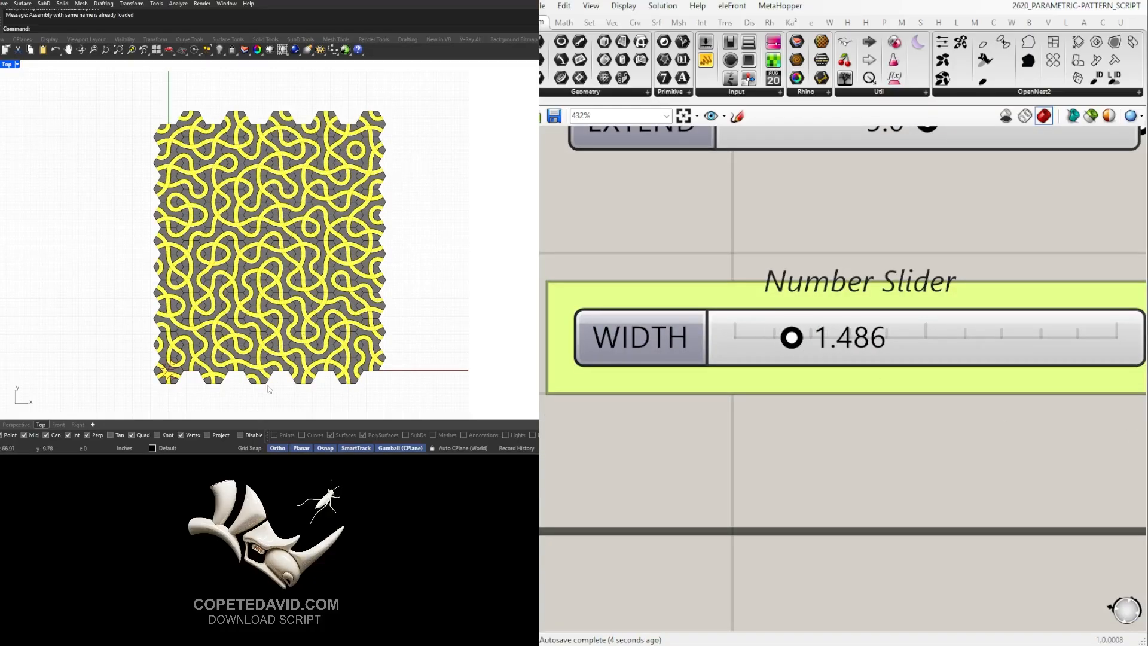
{"action": "scroll", "coordinate": [252, 346], "scroll_direction": "up", "scroll_amount": 10}
{"action": "right_click_drag", "start_coordinate": [247, 326], "coordinate": [290, 250]}
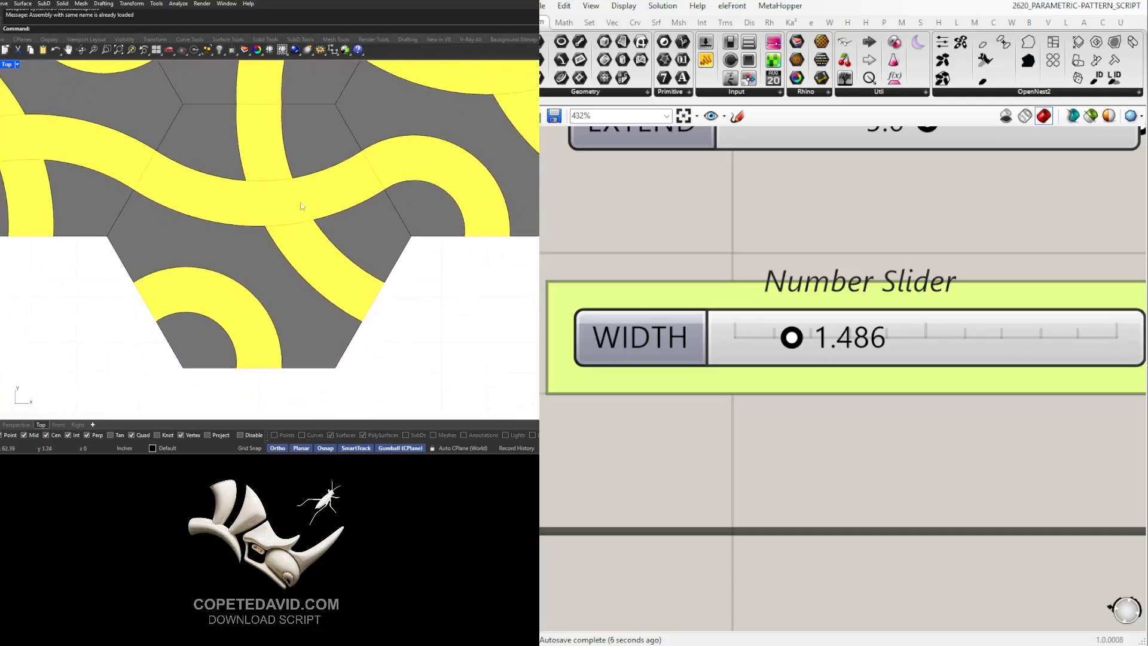
{"action": "scroll", "coordinate": [287, 161], "scroll_direction": "down", "scroll_amount": 3}
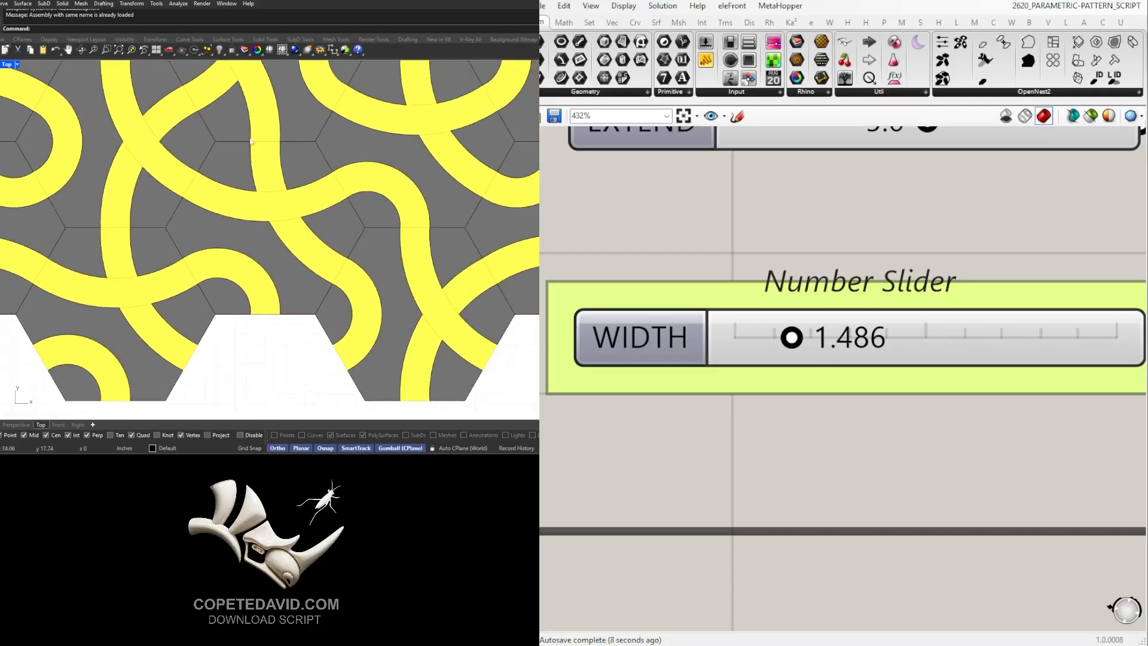
{"action": "scroll", "coordinate": [342, 267], "scroll_direction": "down", "scroll_amount": 10}
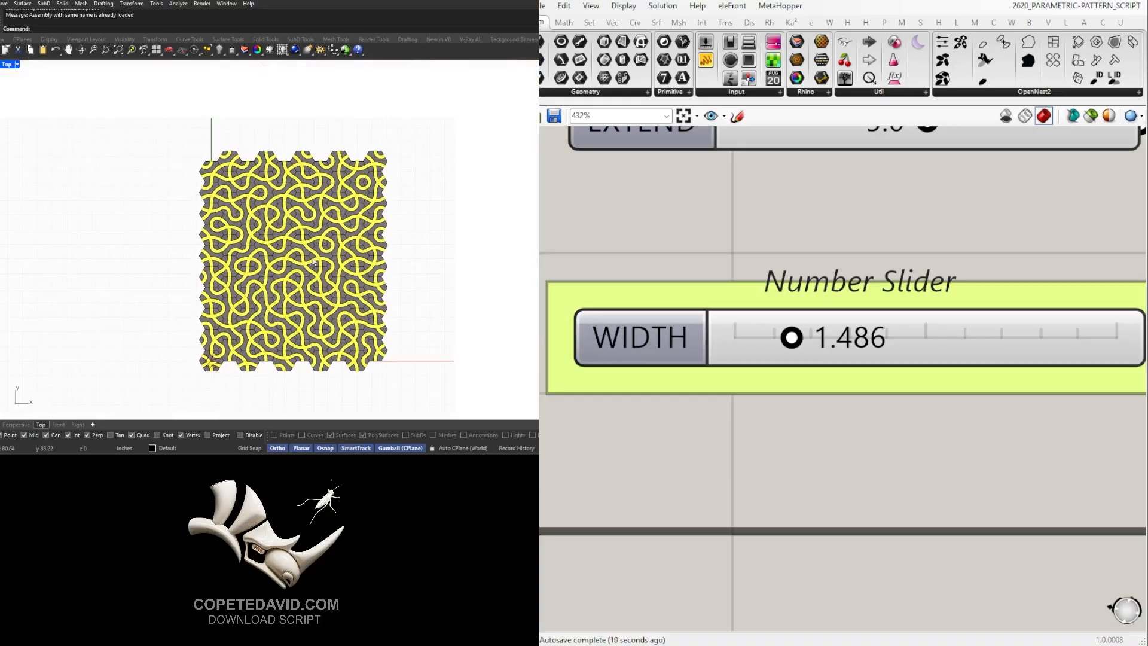
{"action": "scroll", "coordinate": [268, 279], "scroll_direction": "up", "scroll_amount": 4}
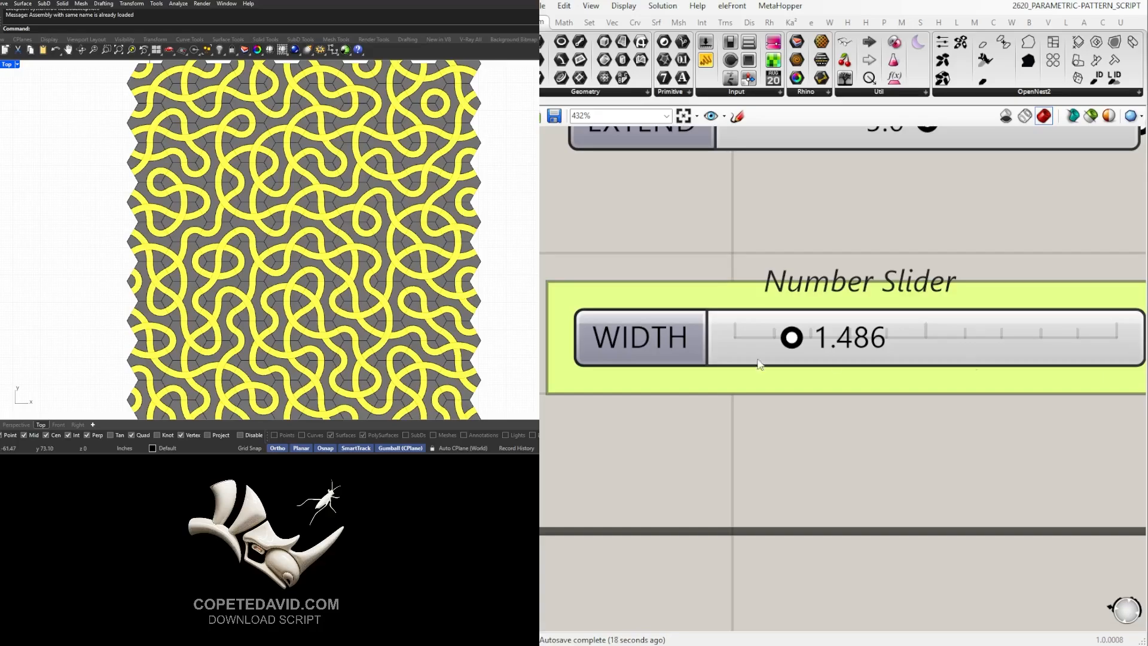
{"action": "scroll", "coordinate": [758, 363], "scroll_direction": "down", "scroll_amount": 5}
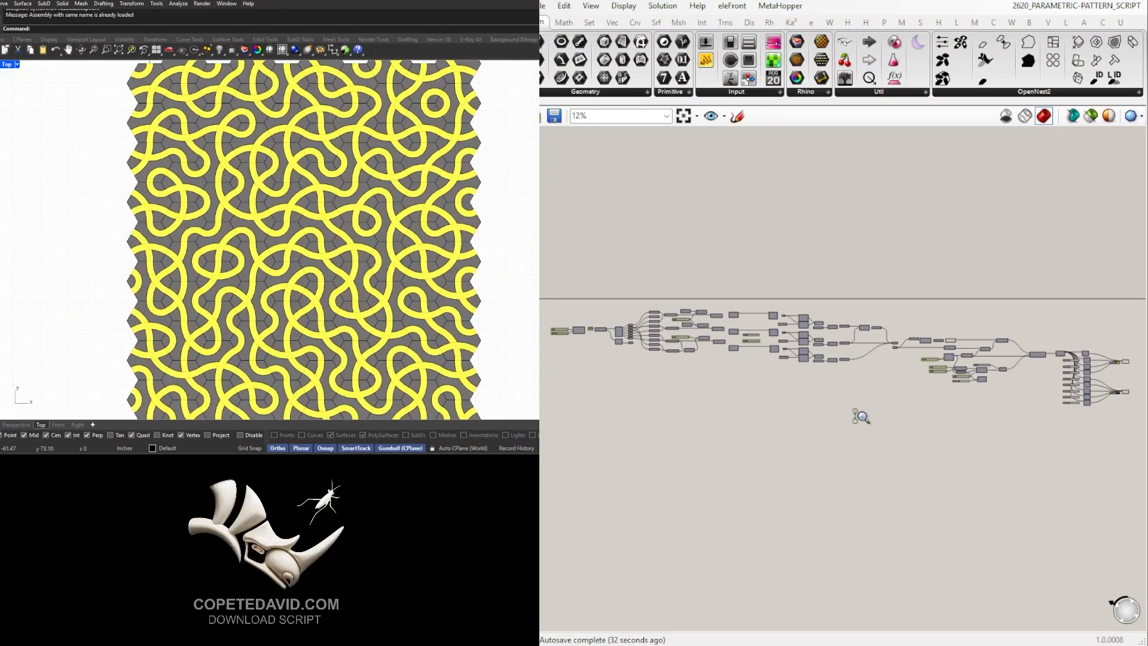
{"action": "mouse_move", "coordinate": [861, 415]}
{"action": "right_mouse_down"}
{"action": "mouse_move", "coordinate": [871, 416]}
{"action": "mouse_move", "coordinate": [862, 409]}
{"action": "right_mouse_up"}
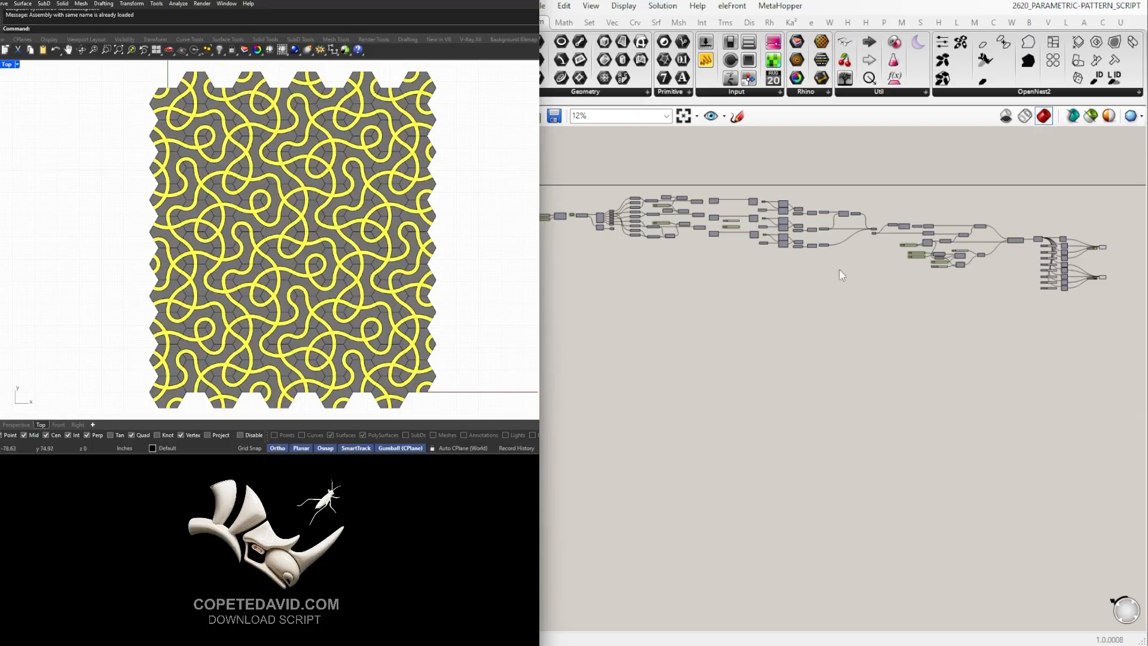
- Set the ARRAY slider feeding the Hexagonal grid to 1 and inspect the resulting single tile
{"action": "scroll", "coordinate": [842, 275], "scroll_direction": "up", "scroll_amount": 10}
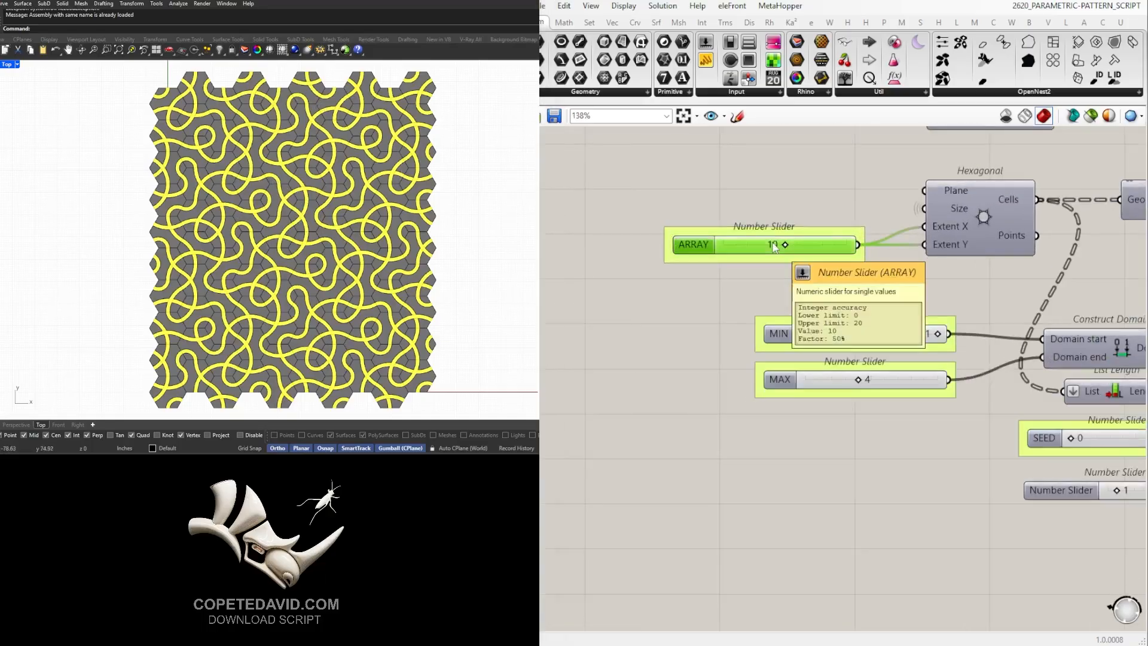
{"action": "left_click_drag", "start_coordinate": [774, 245], "coordinate": [730, 245]}
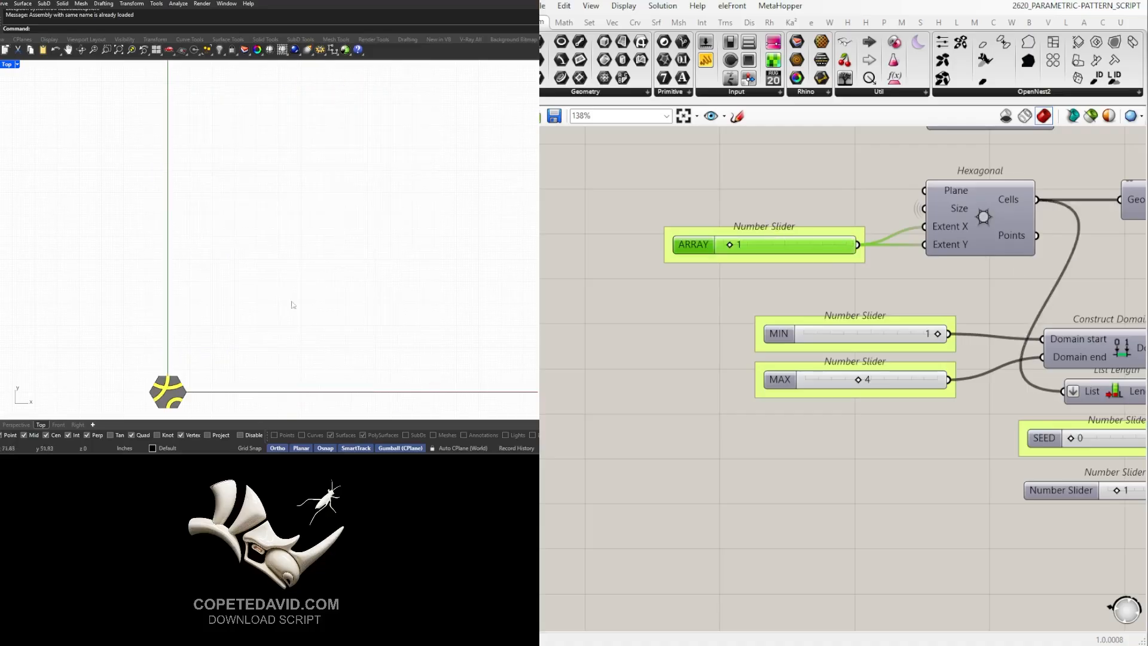
{"action": "right_click_drag", "start_coordinate": [177, 336], "coordinate": [224, 221]}
{"action": "scroll", "coordinate": [203, 276], "scroll_direction": "up", "scroll_amount": 11}
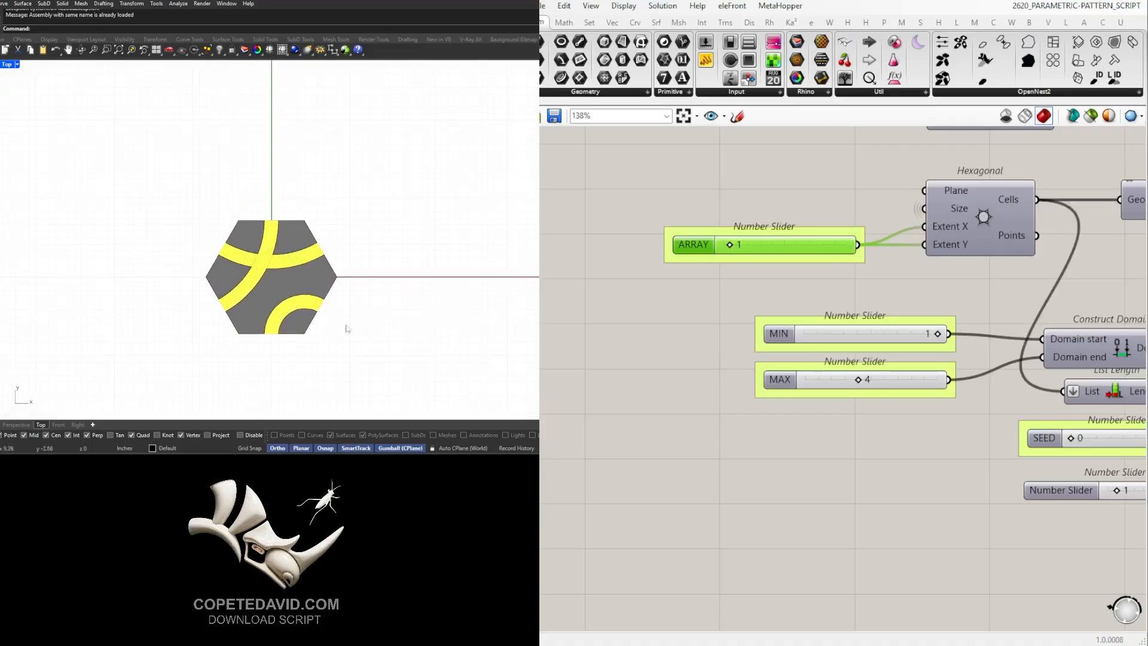
{"action": "scroll", "coordinate": [258, 270], "scroll_direction": "down", "scroll_amount": 15}
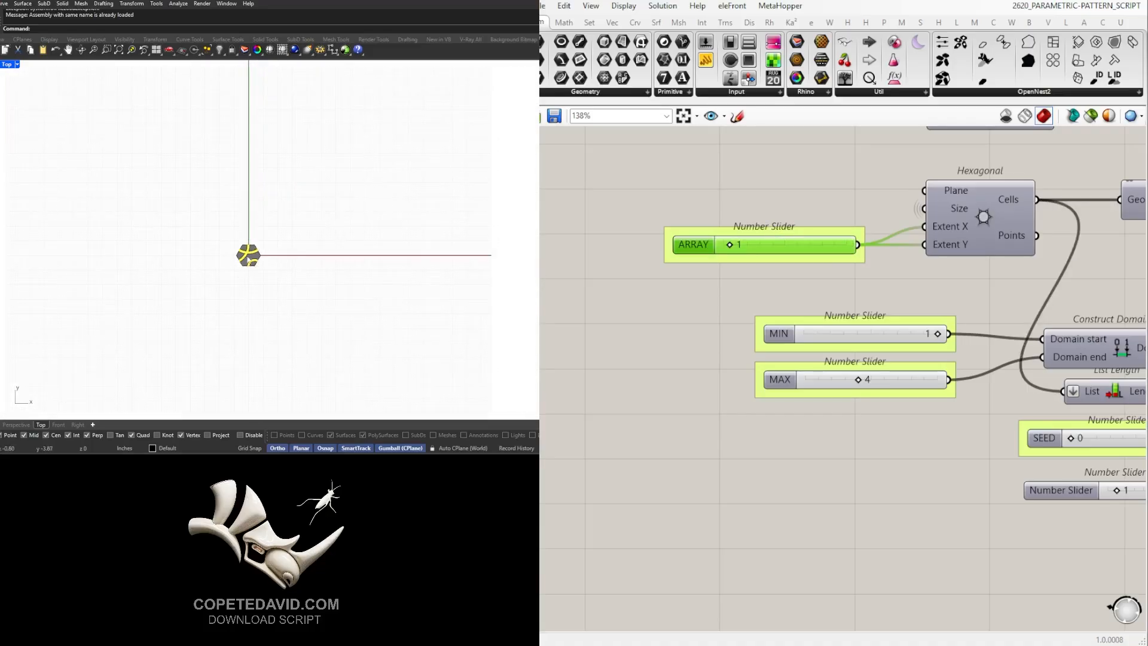
{"action": "scroll", "coordinate": [272, 251], "scroll_direction": "up", "scroll_amount": 8}
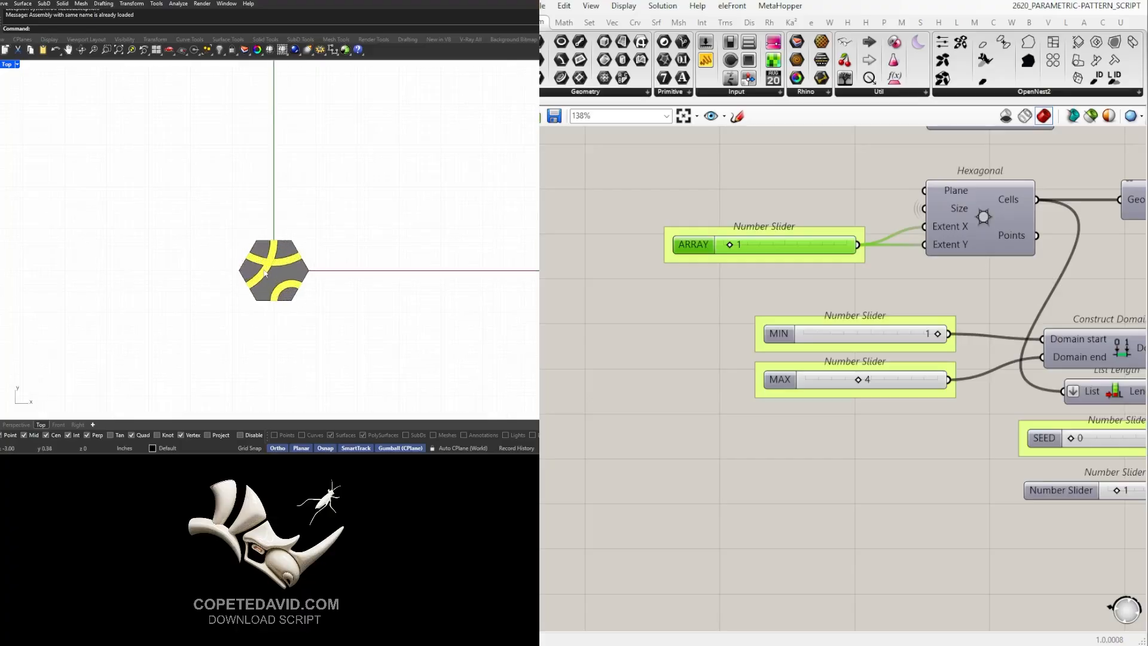
{"action": "scroll", "coordinate": [229, 239], "scroll_direction": "down", "scroll_amount": 6}
{"action": "right_click_drag", "start_coordinate": [236, 243], "coordinate": [288, 246]}
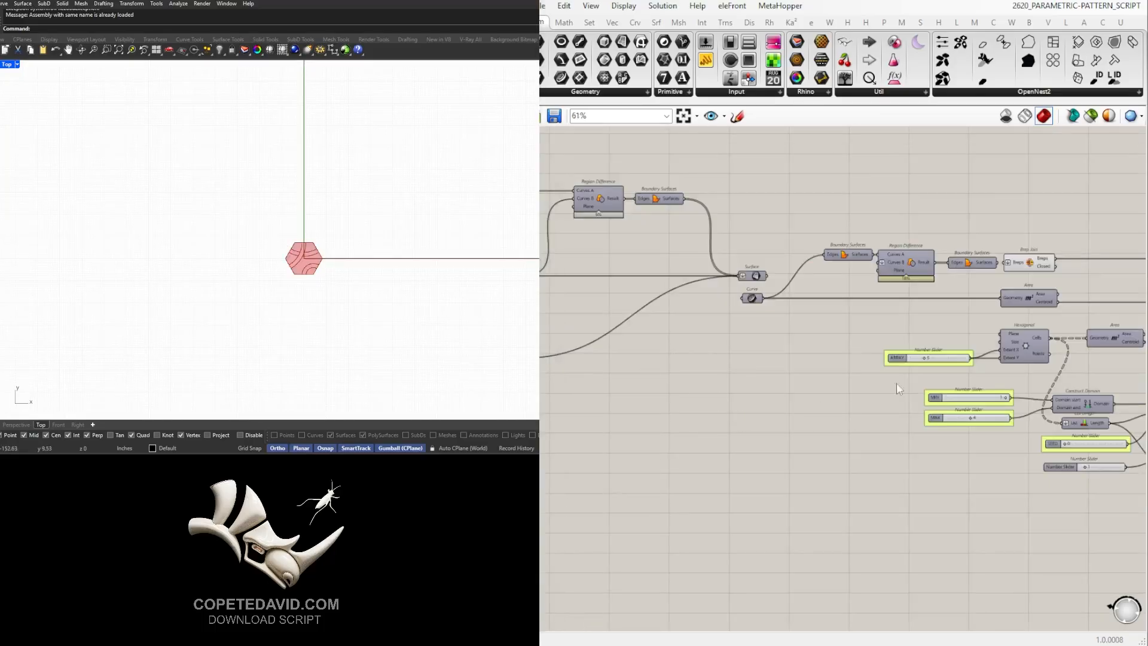
- Move the Brep Join component slightly farther away from the Boundary Surfaces component
{"action": "right_click_drag", "start_coordinate": [896, 382], "coordinate": [783, 400]}
{"action": "scroll", "coordinate": [925, 272], "scroll_direction": "up", "scroll_amount": 7}
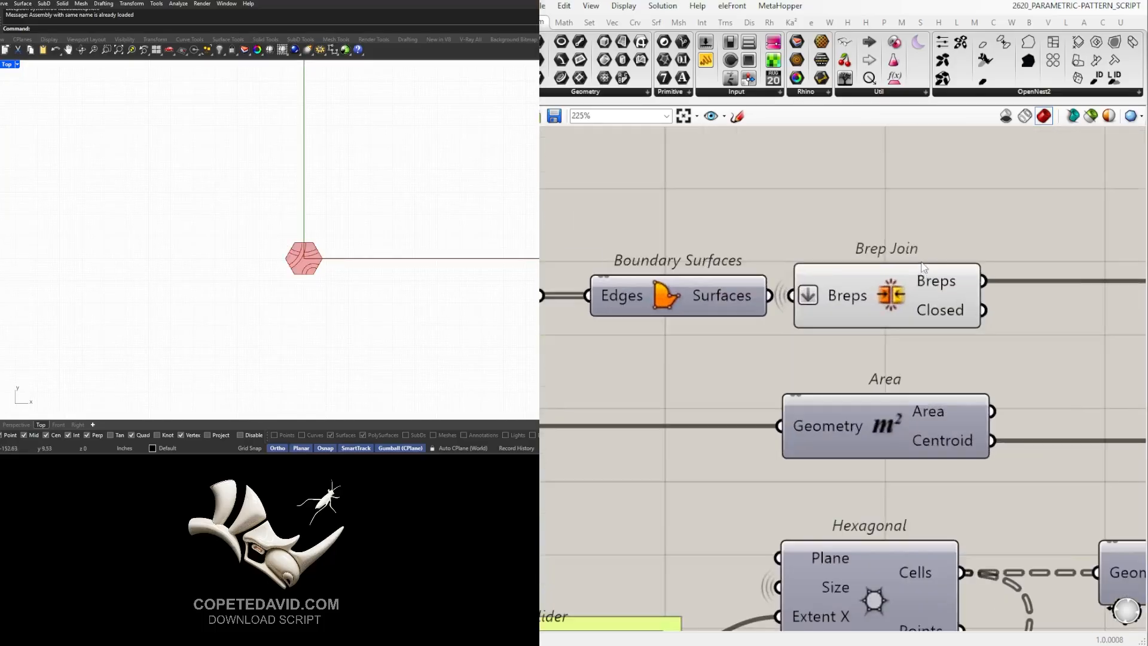
{"action": "left_click_drag", "start_coordinate": [924, 268], "coordinate": [936, 267]}
{"action": "left_click", "coordinate": [867, 339]}
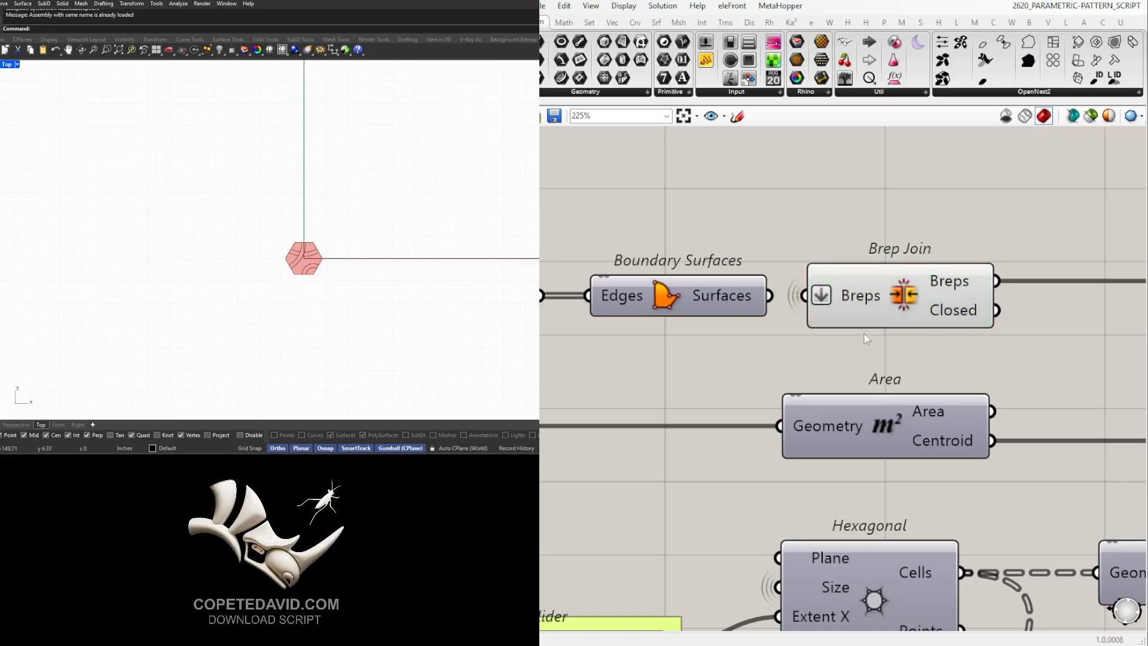
{"action": "scroll", "coordinate": [867, 339], "scroll_direction": "down", "scroll_amount": 5}
{"action": "left_click", "coordinate": [900, 297]}
{"action": "left_click", "coordinate": [915, 253]}
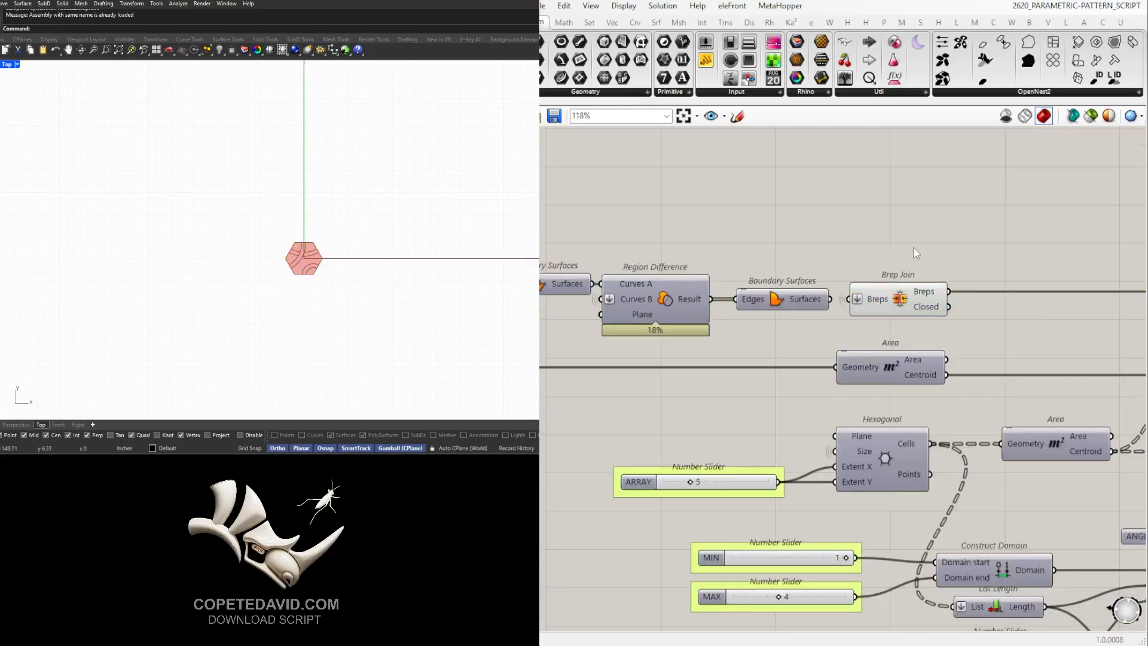
- Go back to the Polygon component at the start of the definition and restrict the preview to selected objects only
{"action": "scroll", "coordinate": [899, 279], "scroll_direction": "down", "scroll_amount": 4}
{"action": "scroll", "coordinate": [722, 310], "scroll_direction": "down", "scroll_amount": 2}
{"action": "right_click_drag", "start_coordinate": [722, 309], "coordinate": [949, 324]}
{"action": "scroll", "coordinate": [645, 398], "scroll_direction": "down", "scroll_amount": 2}
{"action": "right_click_drag", "start_coordinate": [645, 398], "coordinate": [935, 394]}
{"action": "scroll", "coordinate": [739, 387], "scroll_direction": "down", "scroll_amount": 2}
{"action": "right_click_drag", "start_coordinate": [739, 387], "coordinate": [783, 387]}
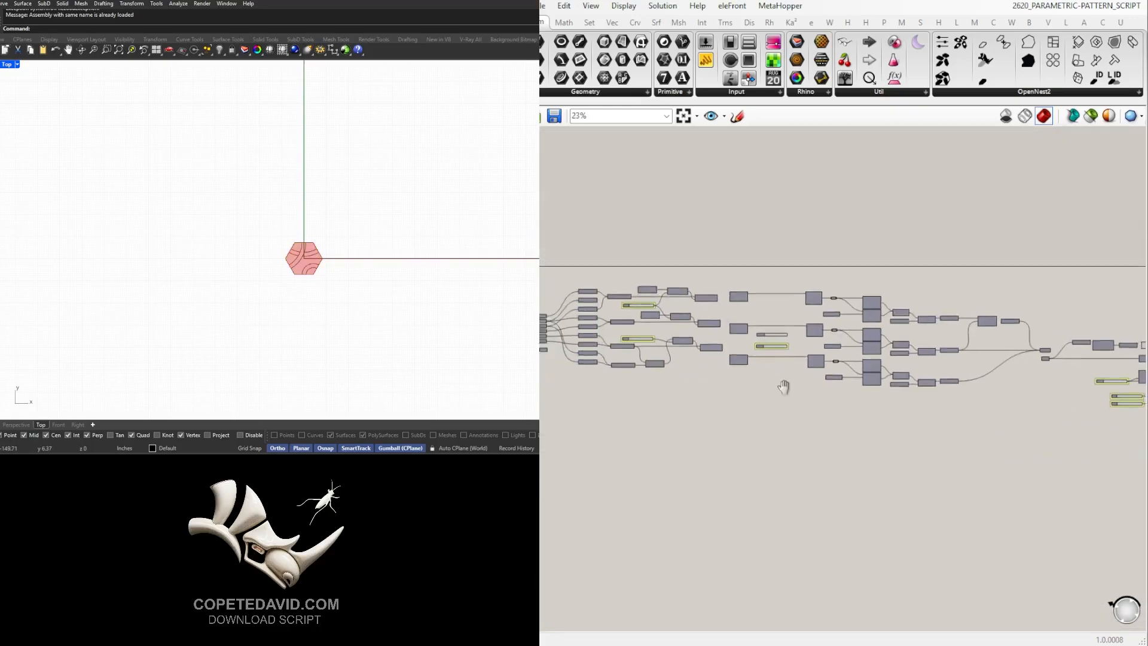
{"action": "scroll", "coordinate": [783, 387], "scroll_direction": "up", "scroll_amount": 9}
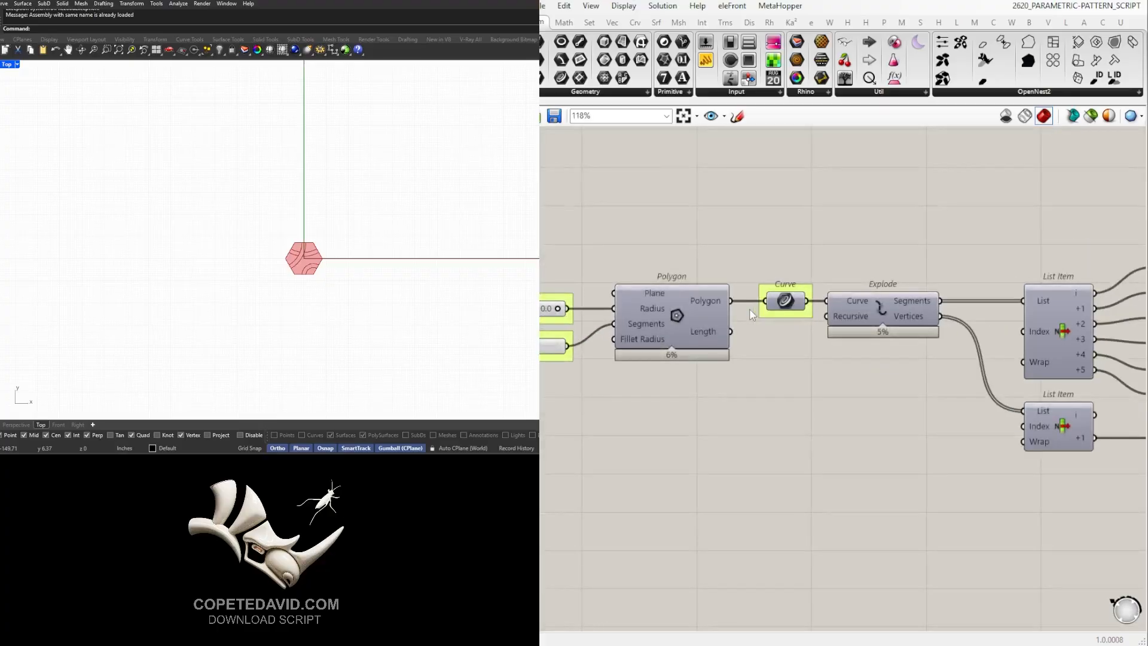
{"action": "right_click_drag", "start_coordinate": [695, 309], "coordinate": [892, 266]}
{"action": "left_click", "coordinate": [1087, 118]}
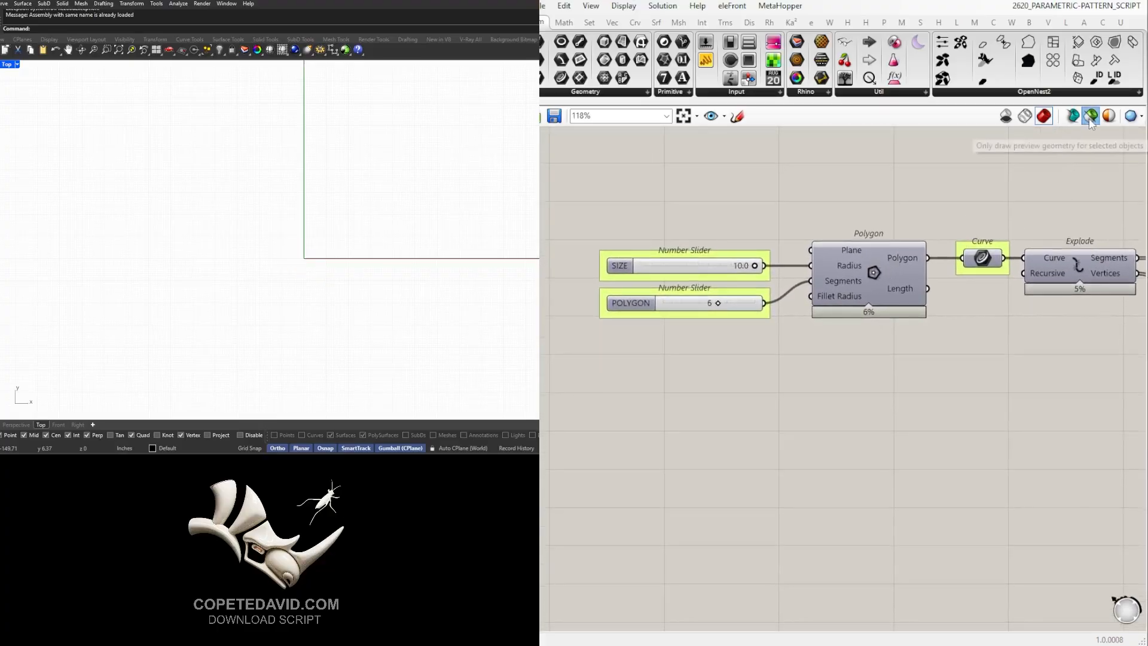
- Preview the Polygon component's hexagon together with the Curve parameter and the Explode component's segments and vertices
{"action": "left_click", "coordinate": [872, 260]}
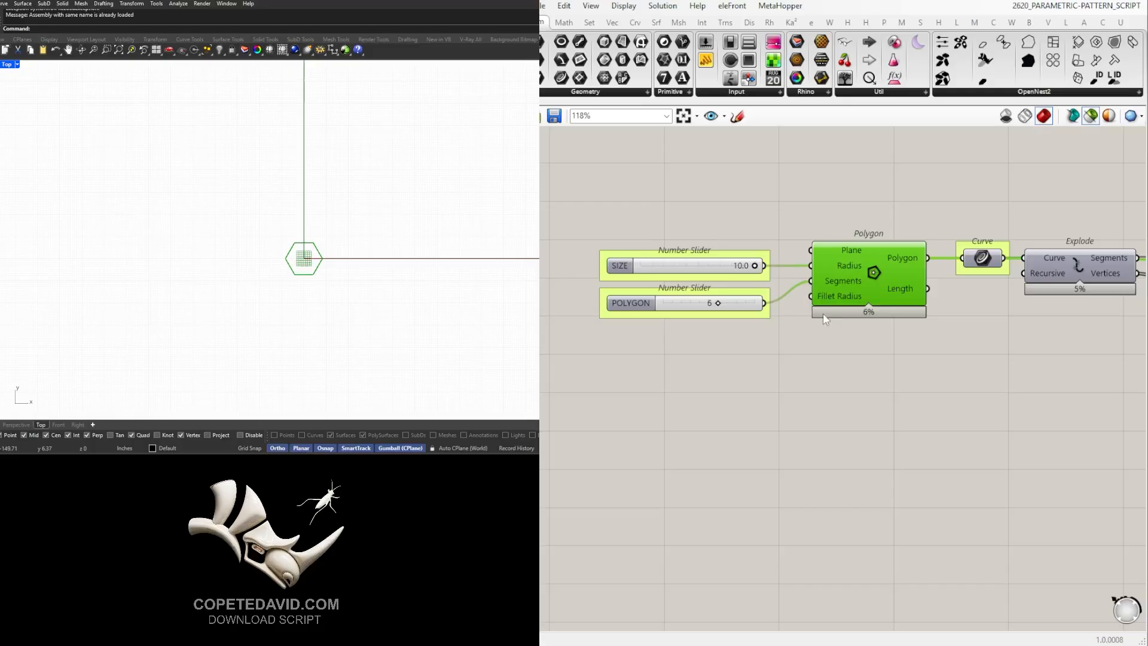
{"action": "right_click_drag", "start_coordinate": [823, 313], "coordinate": [700, 311]}
{"action": "scroll", "coordinate": [701, 310], "scroll_direction": "down", "scroll_amount": 2}
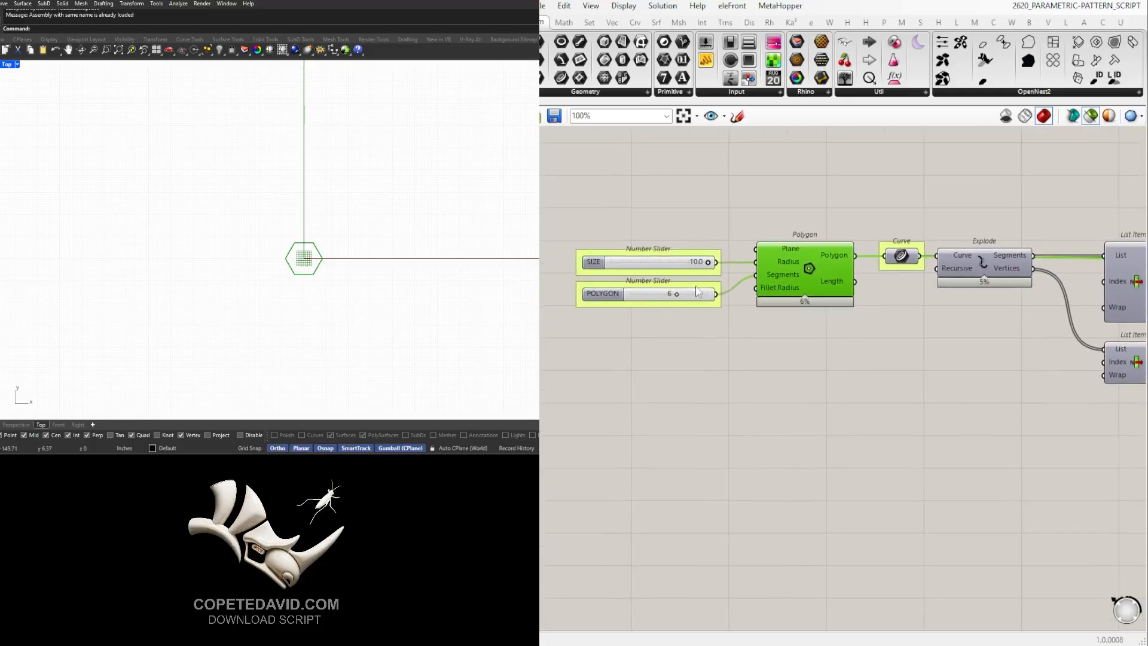
{"action": "left_click", "coordinate": [901, 260], "text": "shift"}
{"action": "left_click", "coordinate": [988, 264], "text": "shift"}
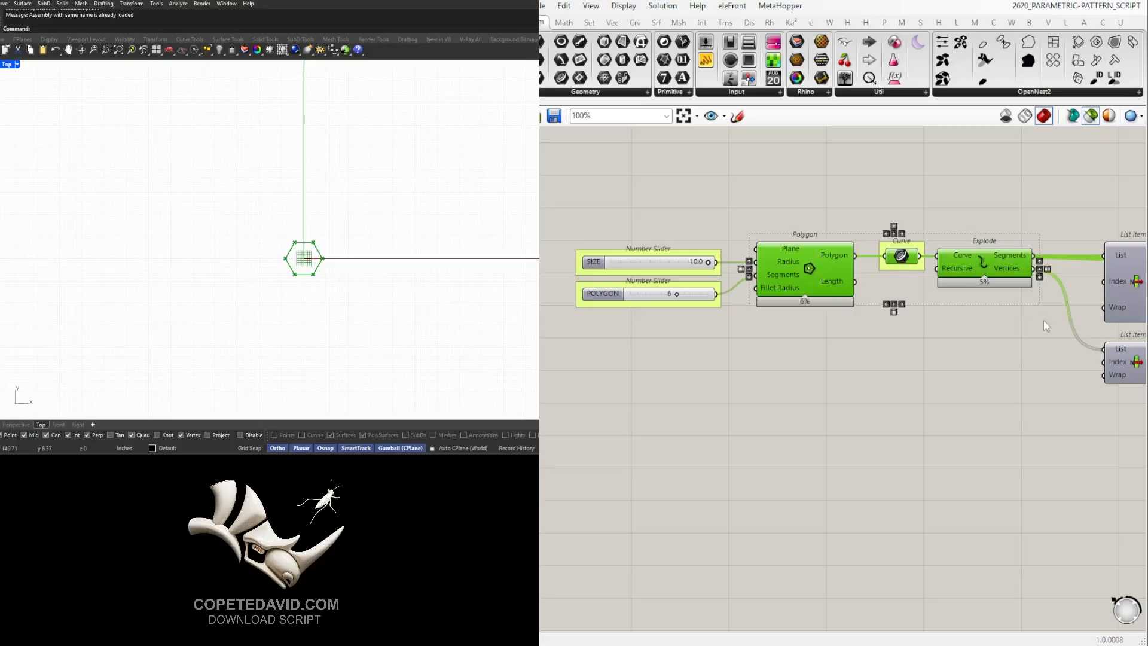
- Preview the List Item that separates the hexagon edges, followed by its first two Curve parameters
{"action": "right_click_drag", "start_coordinate": [1043, 320], "coordinate": [784, 299]}
{"action": "right_click_drag", "start_coordinate": [926, 300], "coordinate": [827, 268]}
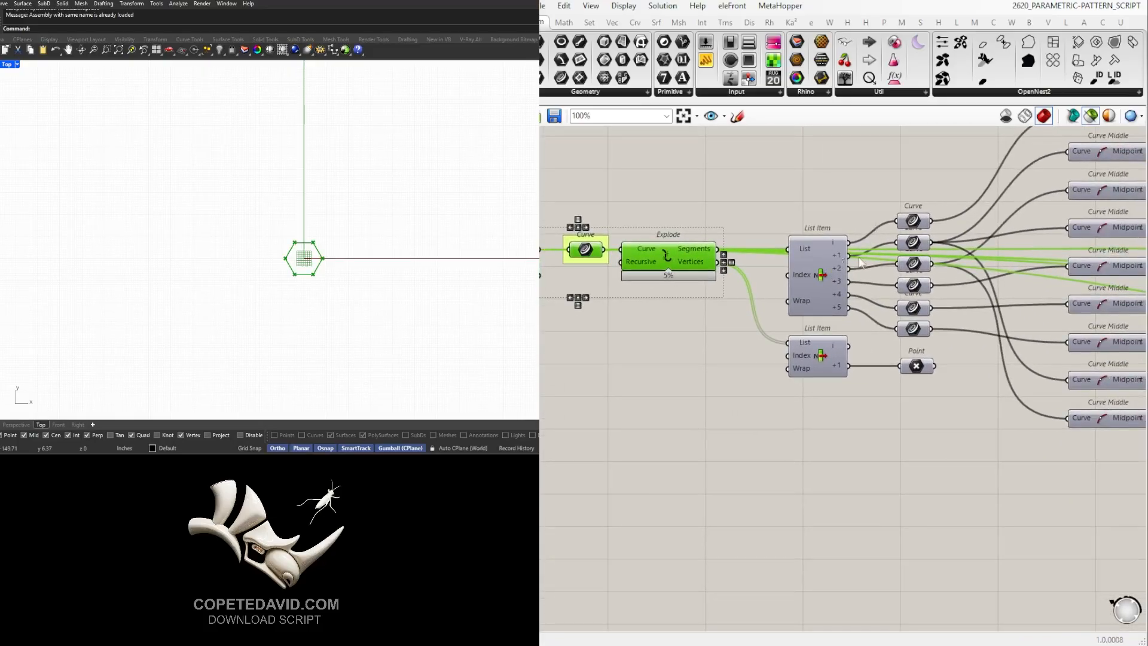
{"action": "left_click", "coordinate": [826, 269]}
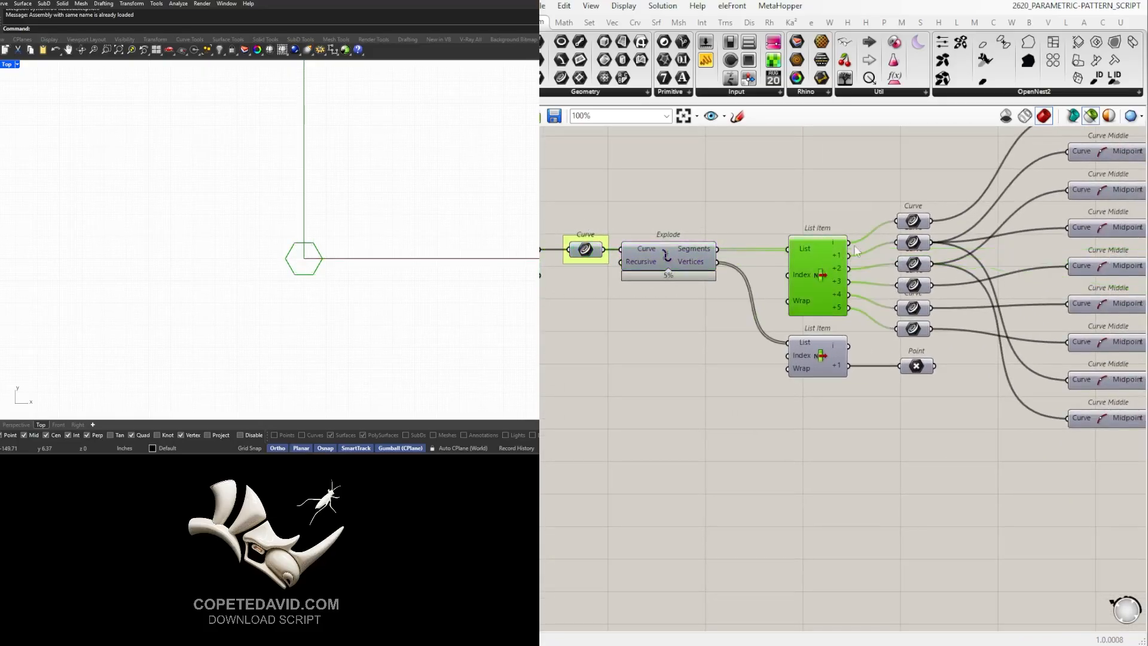
{"action": "left_click", "coordinate": [914, 222]}
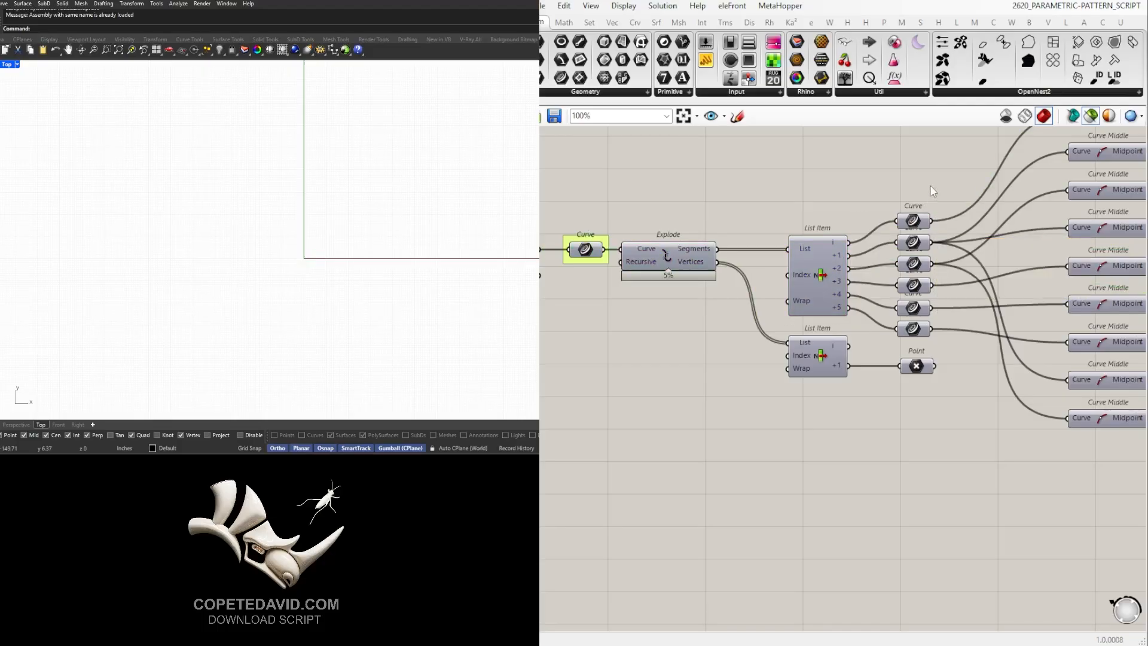
{"action": "left_click", "coordinate": [915, 243], "text": "shift"}
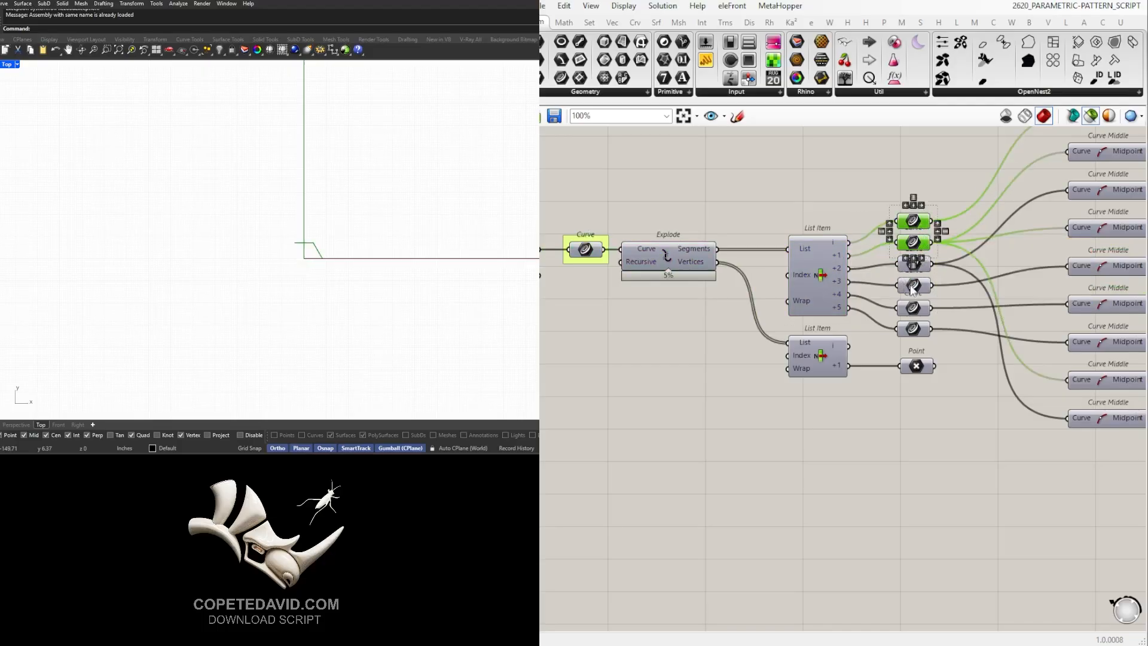
- Preview the midpoint from the first Curve Middle component fed by the extracted hexagon edges
{"action": "right_click_drag", "start_coordinate": [912, 263], "coordinate": [850, 286]}
{"action": "scroll", "coordinate": [851, 286], "scroll_direction": "up", "scroll_amount": 3}
{"action": "scroll", "coordinate": [846, 287], "scroll_direction": "down", "scroll_amount": 3}
{"action": "right_click_drag", "start_coordinate": [960, 243], "coordinate": [893, 344]}
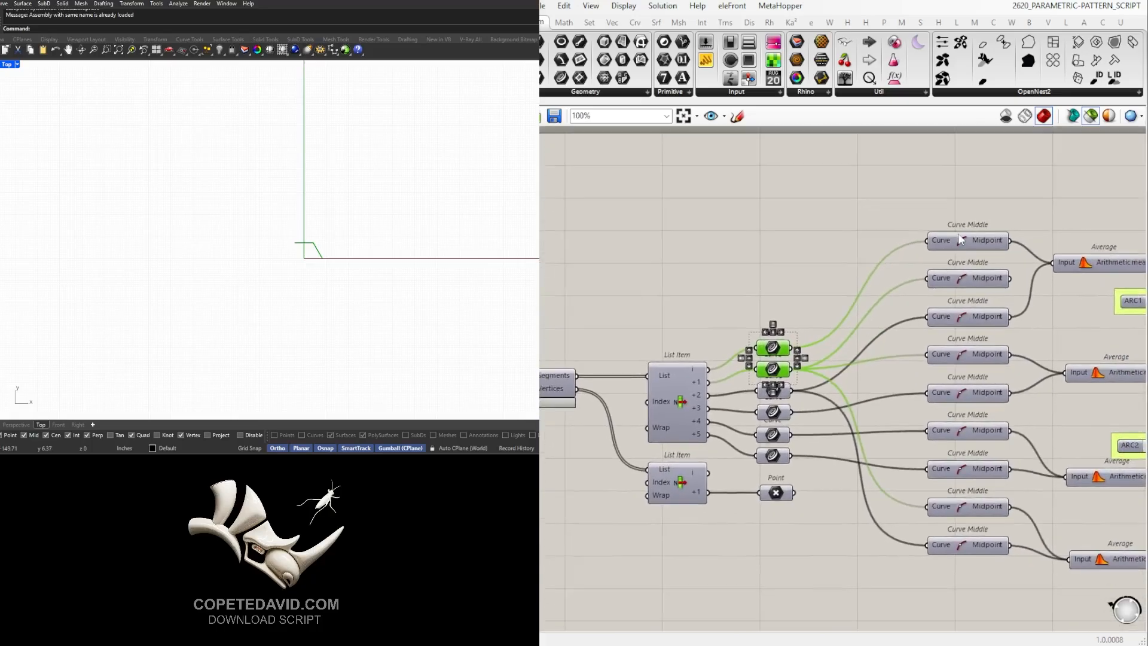
{"action": "left_click", "coordinate": [962, 238], "text": "shift"}
- Preview the first Average point together with the two Curve Middle midpoints that feed it
{"action": "right_click_drag", "start_coordinate": [928, 198], "coordinate": [885, 175]}
{"action": "left_click_drag", "start_coordinate": [872, 169], "coordinate": [956, 534]}
{"action": "right_click_drag", "start_coordinate": [1039, 381], "coordinate": [910, 330]}
{"action": "right_click_drag", "start_coordinate": [1060, 153], "coordinate": [923, 238]}
{"action": "left_click", "coordinate": [919, 245], "text": "shift"}
{"action": "left_click", "coordinate": [807, 278]}
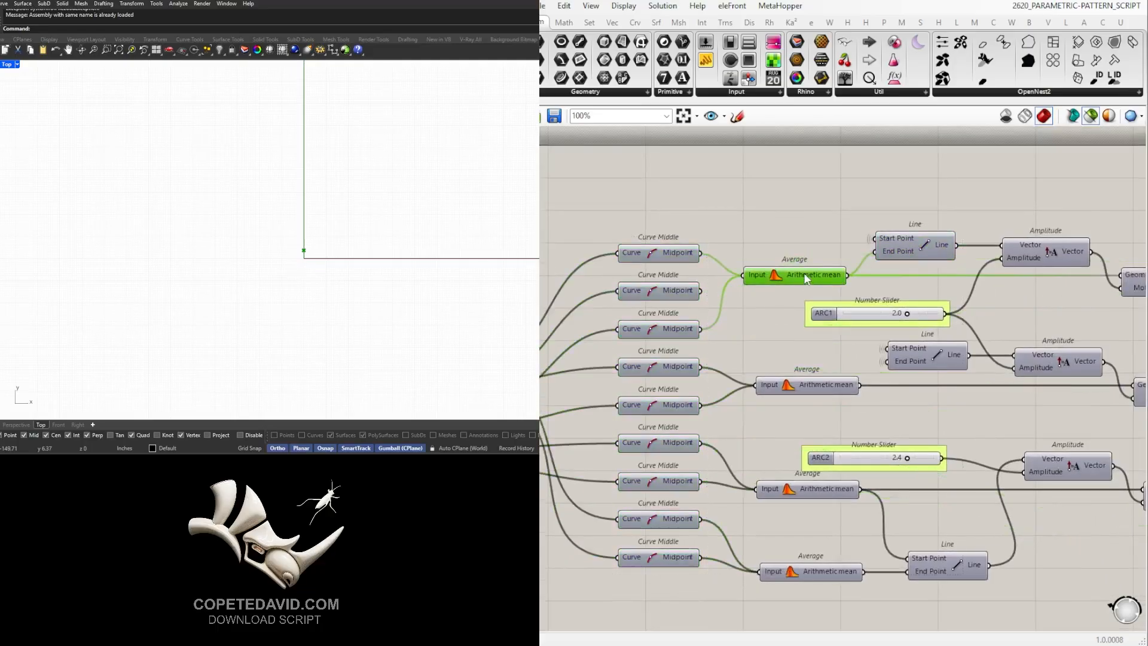
{"action": "left_click", "coordinate": [678, 258], "text": "shift"}
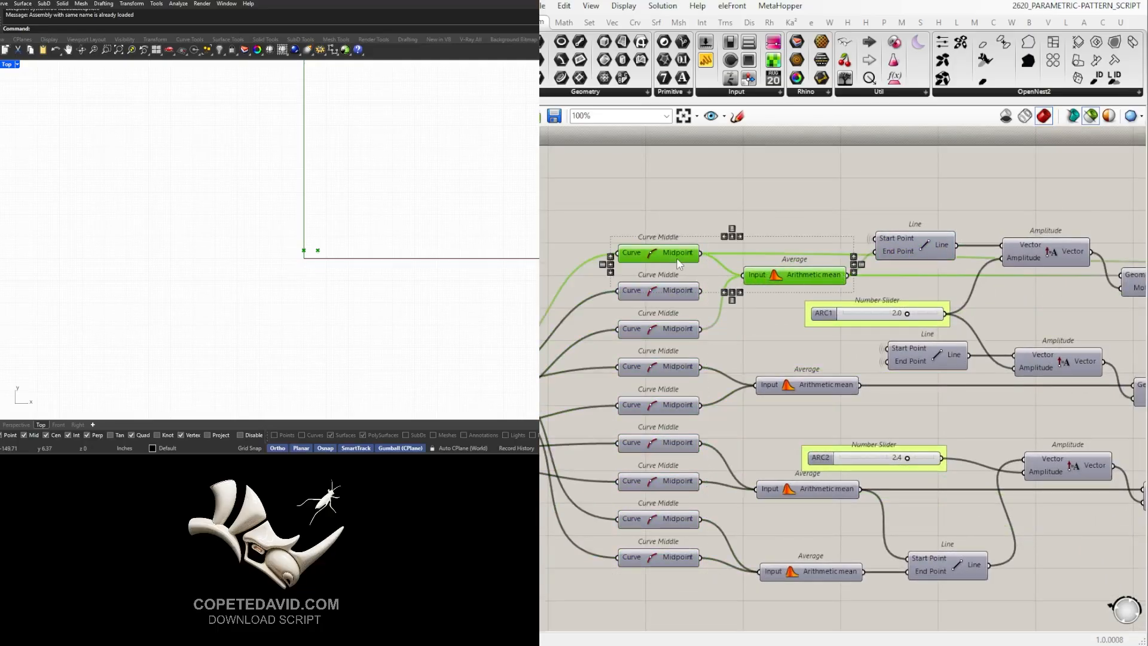
{"action": "left_click", "coordinate": [685, 328], "text": "shift"}
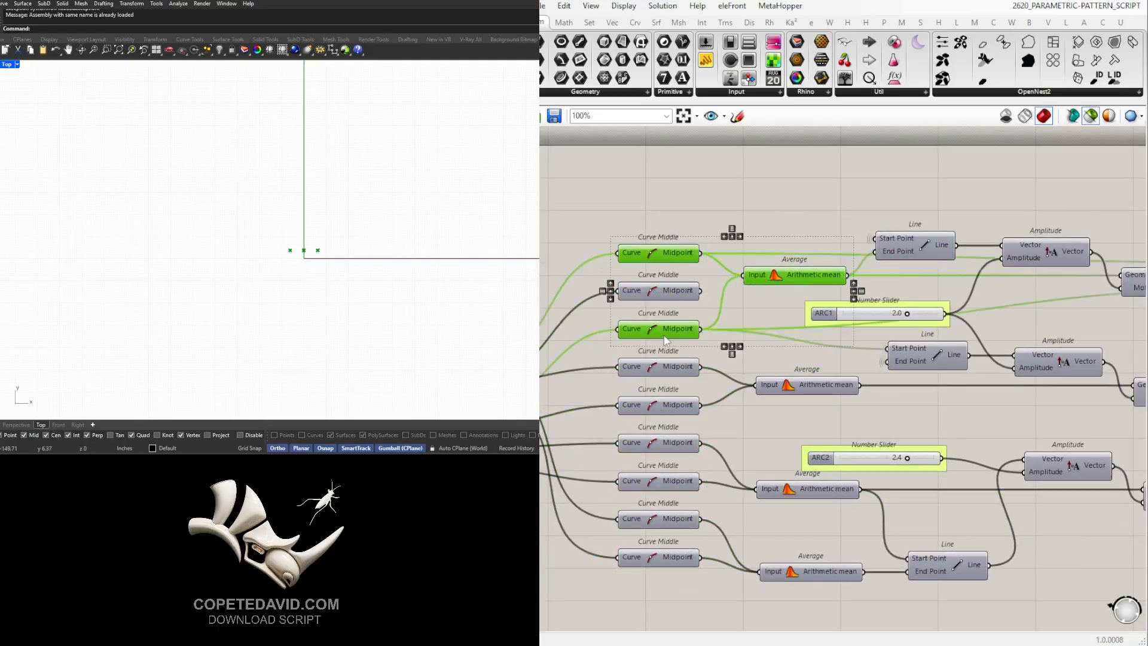
- Preview the first Line component, followed by all three Arc 3Pt components together
{"action": "left_click", "coordinate": [927, 241]}
{"action": "right_click_drag", "start_coordinate": [1093, 272], "coordinate": [824, 252]}
{"action": "right_click_drag", "start_coordinate": [1019, 253], "coordinate": [821, 250]}
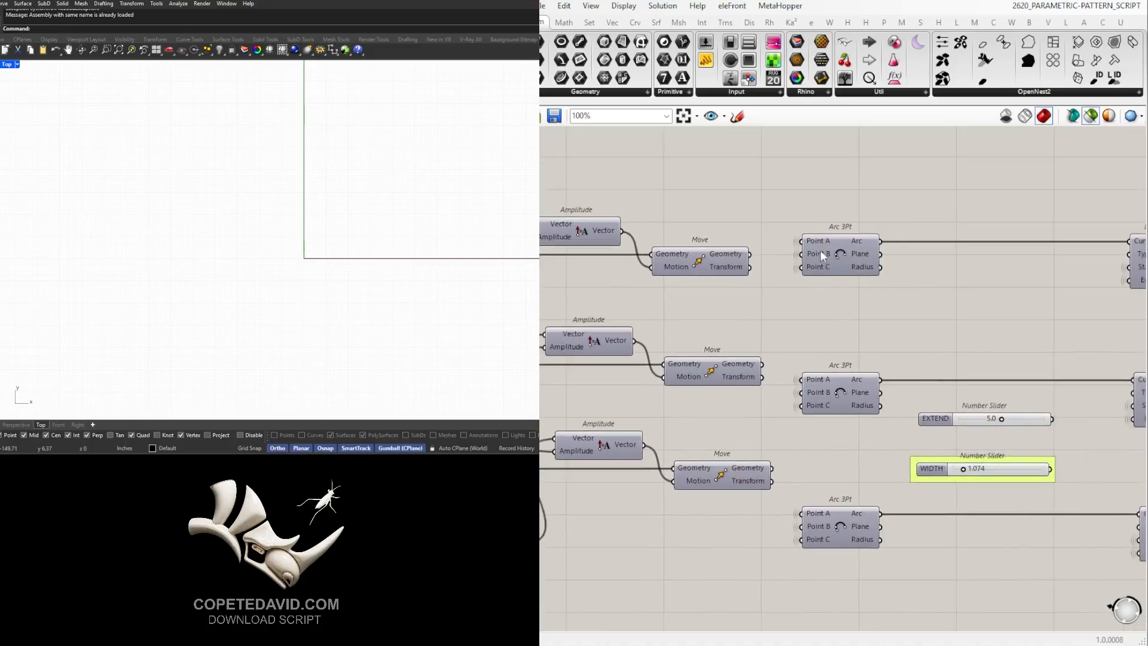
{"action": "left_click", "coordinate": [821, 253]}
{"action": "left_click", "coordinate": [842, 409], "text": "shift"}
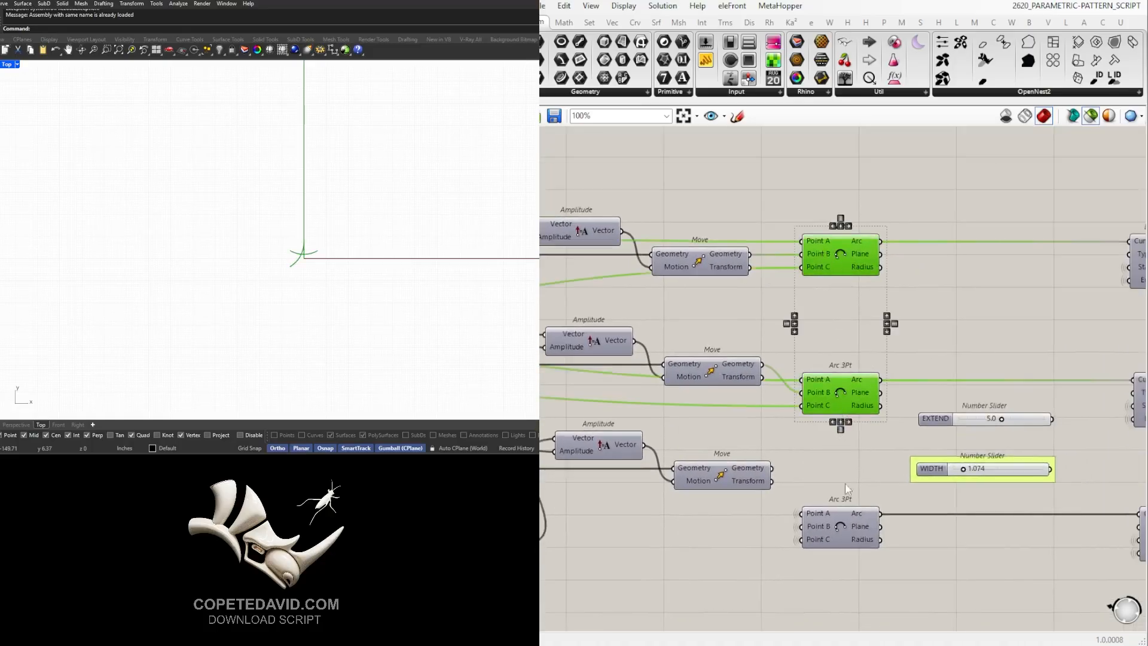
{"action": "left_click", "coordinate": [855, 535], "text": "shift"}
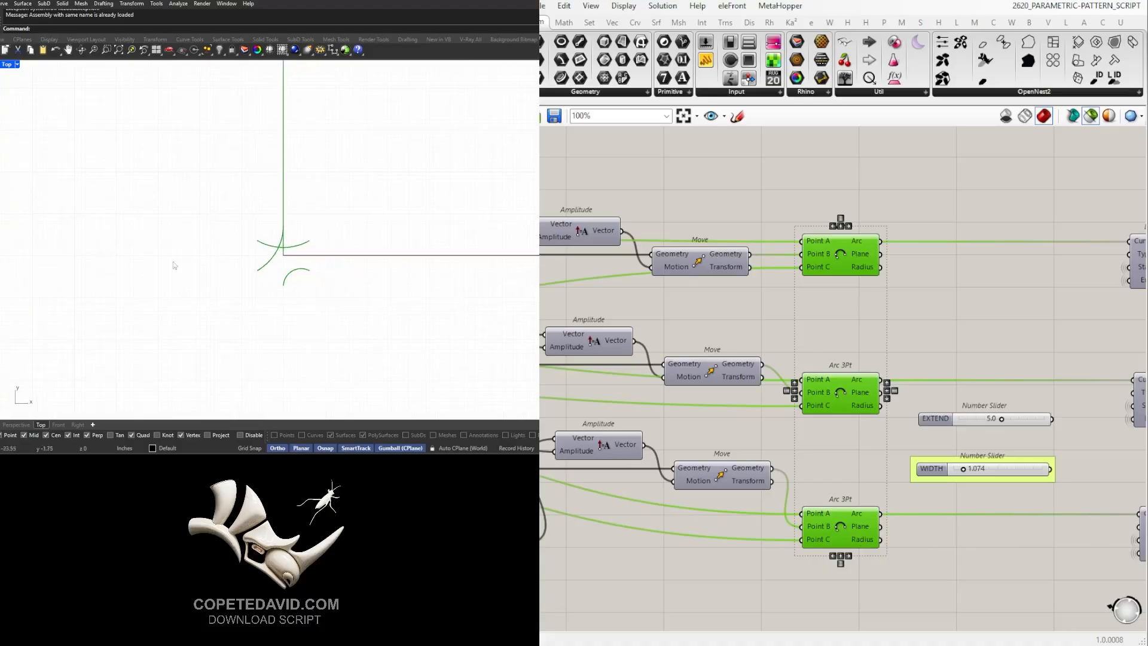
- Preview the Explode component that splits the hexagon into segments and vertices, alongside the three Arc 3Pt components
{"action": "scroll", "coordinate": [703, 421], "scroll_direction": "down", "scroll_amount": 4}
{"action": "right_click_drag", "start_coordinate": [703, 420], "coordinate": [917, 393]}
{"action": "scroll", "coordinate": [694, 354], "scroll_direction": "up", "scroll_amount": 4}
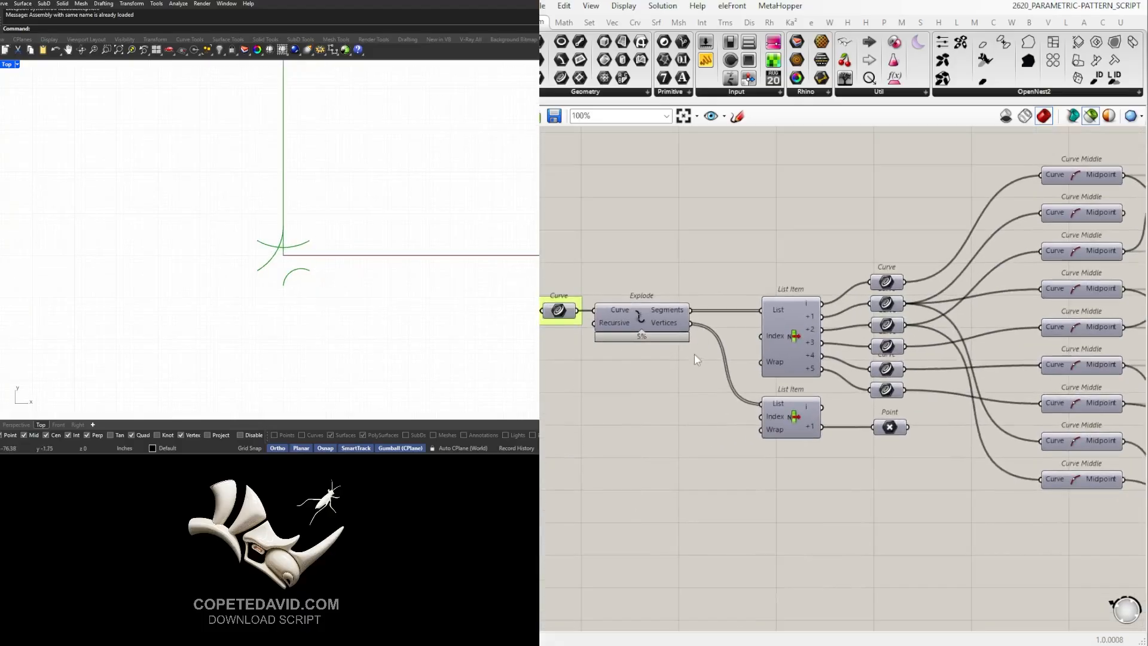
{"action": "left_click", "coordinate": [641, 320], "text": "shift"}
{"action": "scroll", "coordinate": [302, 286], "scroll_direction": "up", "scroll_amount": 3}
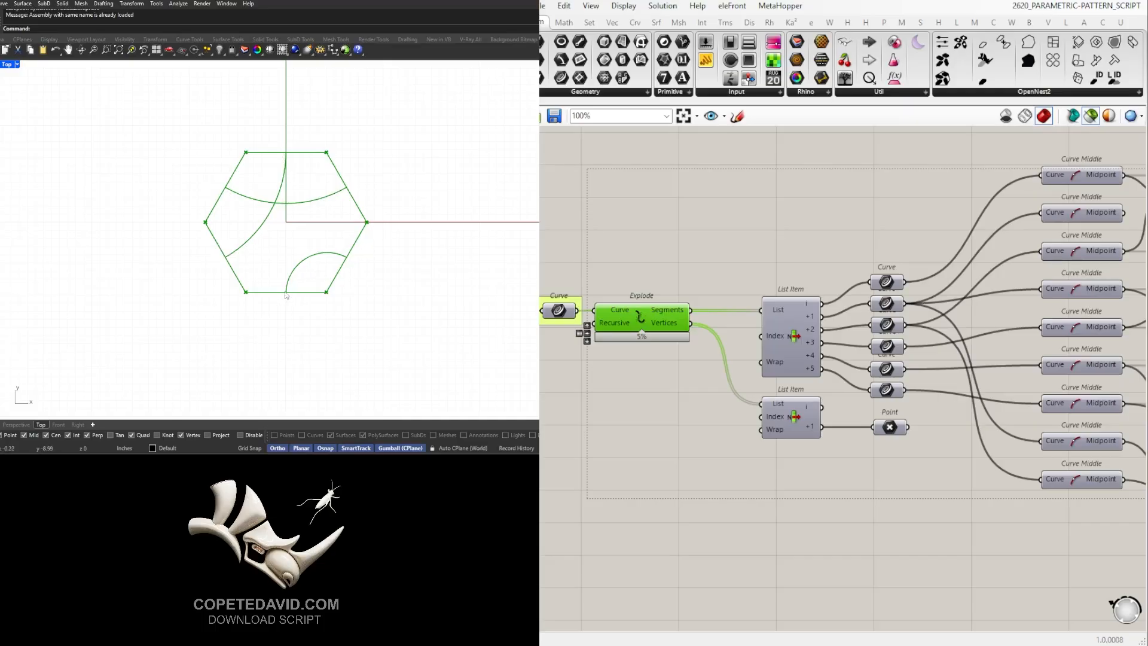
- Preview the first Offset Curve component, followed by the first two Loft strips together
{"action": "scroll", "coordinate": [981, 371], "scroll_direction": "down", "scroll_amount": 4}
{"action": "right_click_drag", "start_coordinate": [1070, 396], "coordinate": [684, 394]}
{"action": "scroll", "coordinate": [994, 393], "scroll_direction": "up", "scroll_amount": 2}
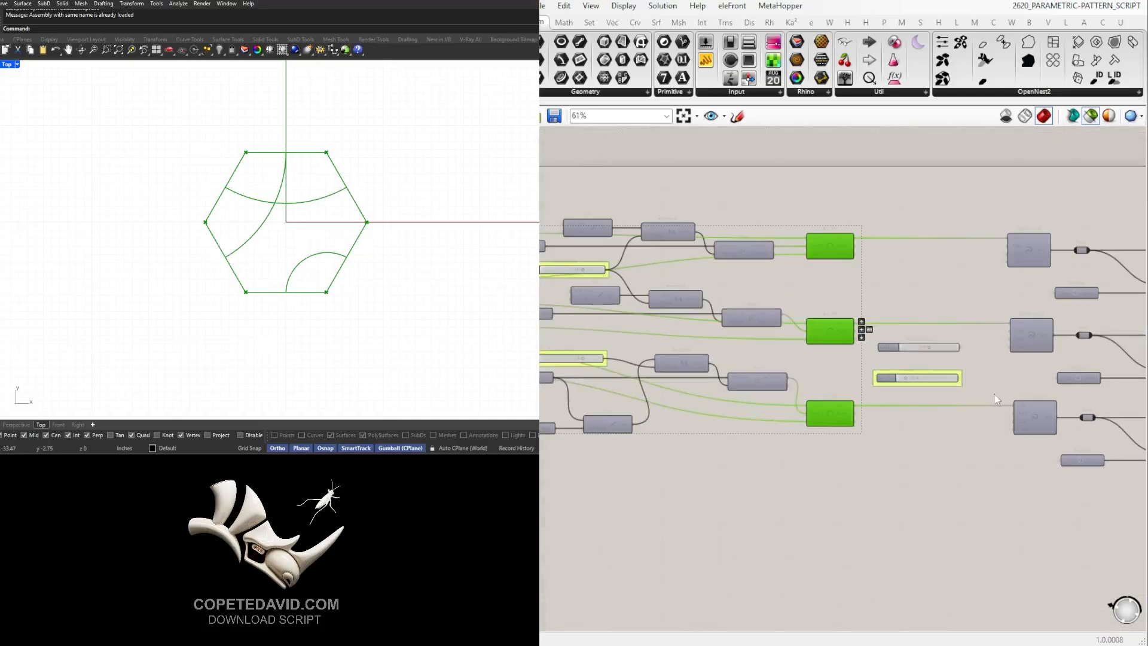
{"action": "right_click_drag", "start_coordinate": [1136, 386], "coordinate": [879, 330]}
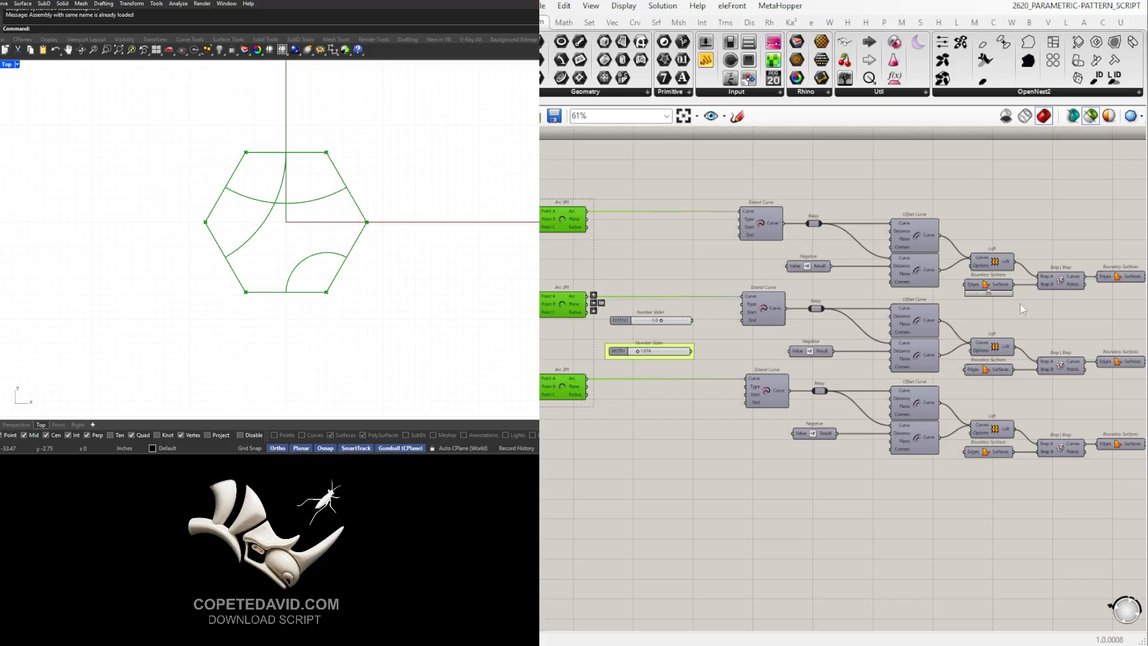
{"action": "right_click_drag", "start_coordinate": [1107, 265], "coordinate": [860, 294]}
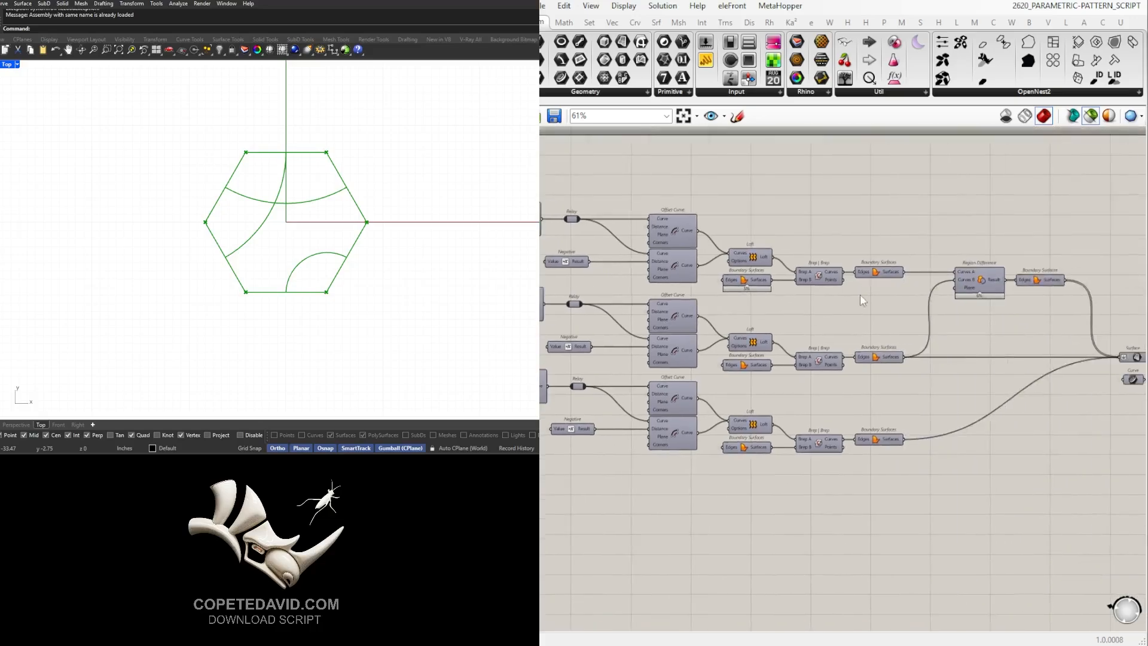
{"action": "left_click", "coordinate": [677, 237]}
{"action": "left_click", "coordinate": [758, 264]}
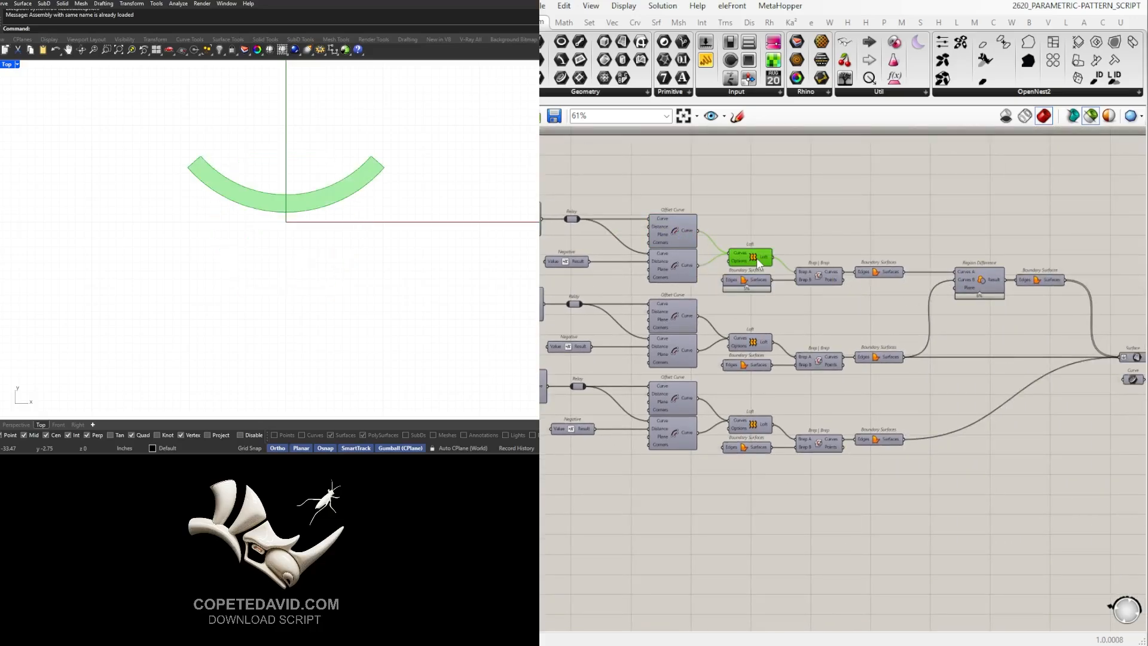
{"action": "left_click", "coordinate": [761, 342], "text": "shift"}
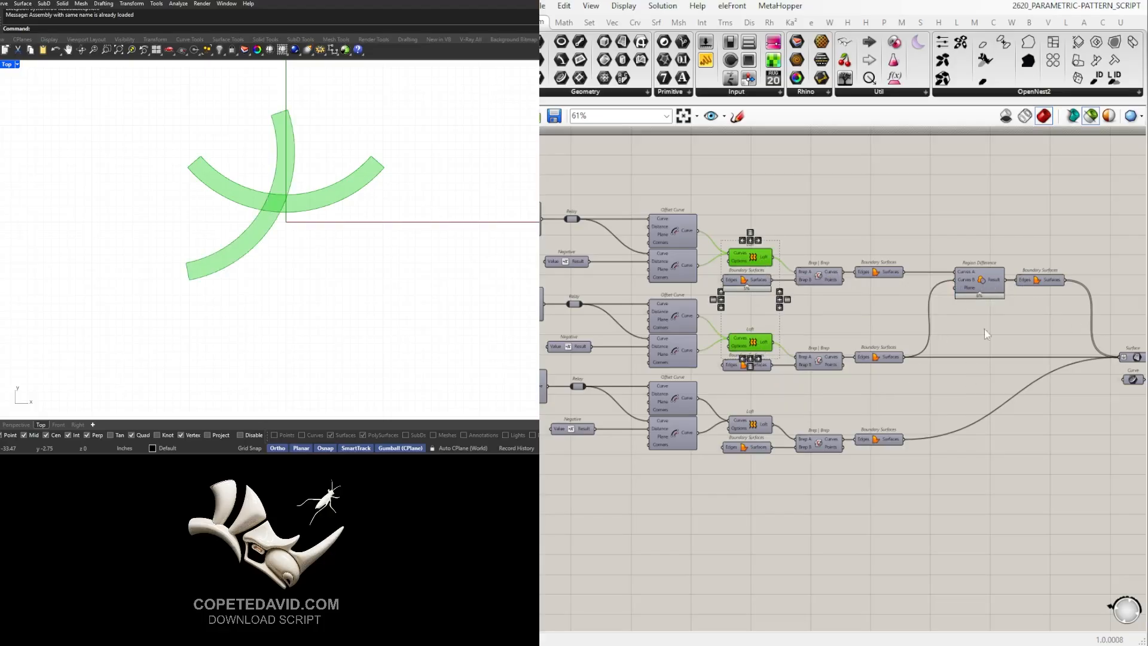
- Preview the first Region Difference and its Boundary Surfaces together with the Boundary Surfaces of the hexagon and the two remaining strips
{"action": "left_click", "coordinate": [986, 281]}
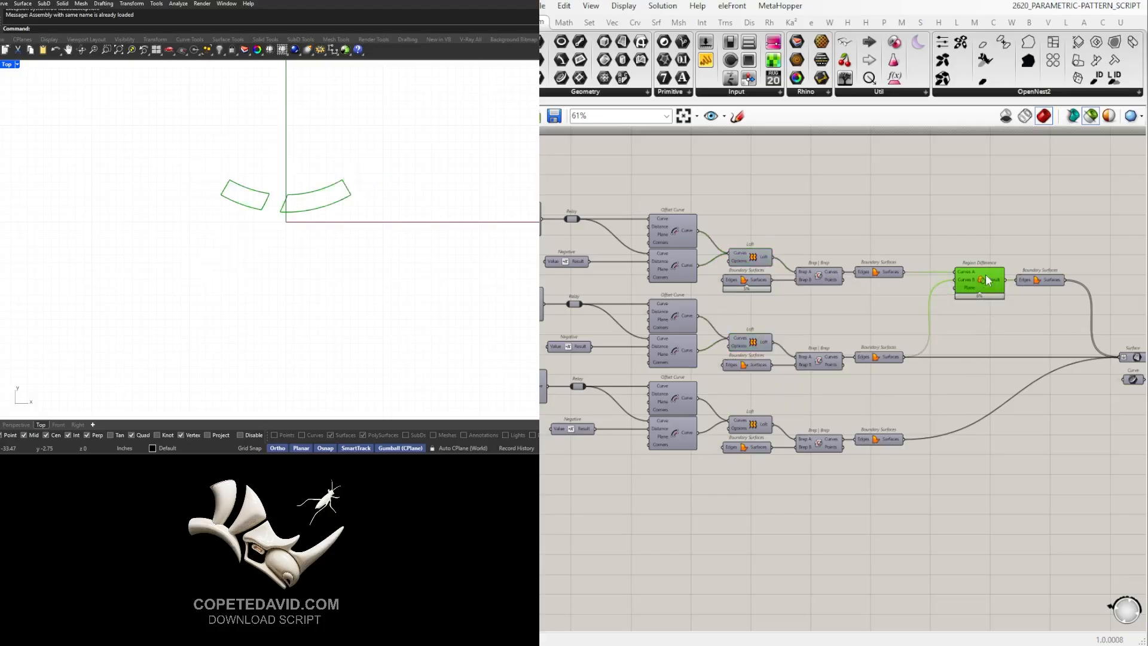
{"action": "left_click", "coordinate": [1051, 283], "text": "shift"}
{"action": "right_click_drag", "start_coordinate": [1087, 330], "coordinate": [903, 323]}
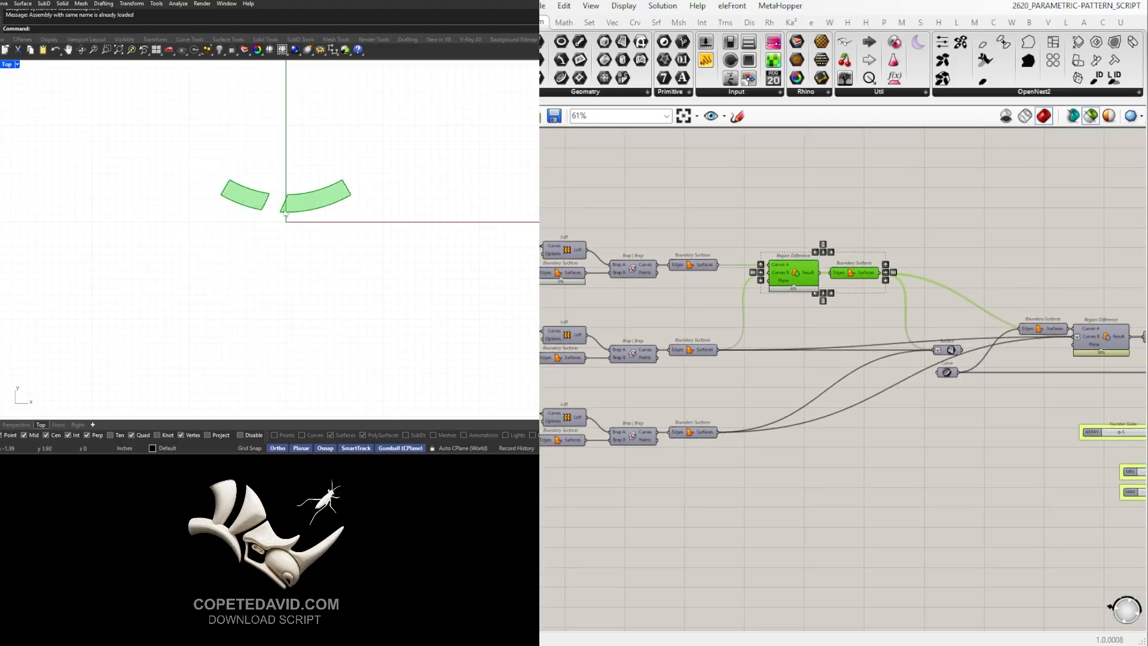
{"action": "left_click", "coordinate": [1042, 329], "text": "shift"}
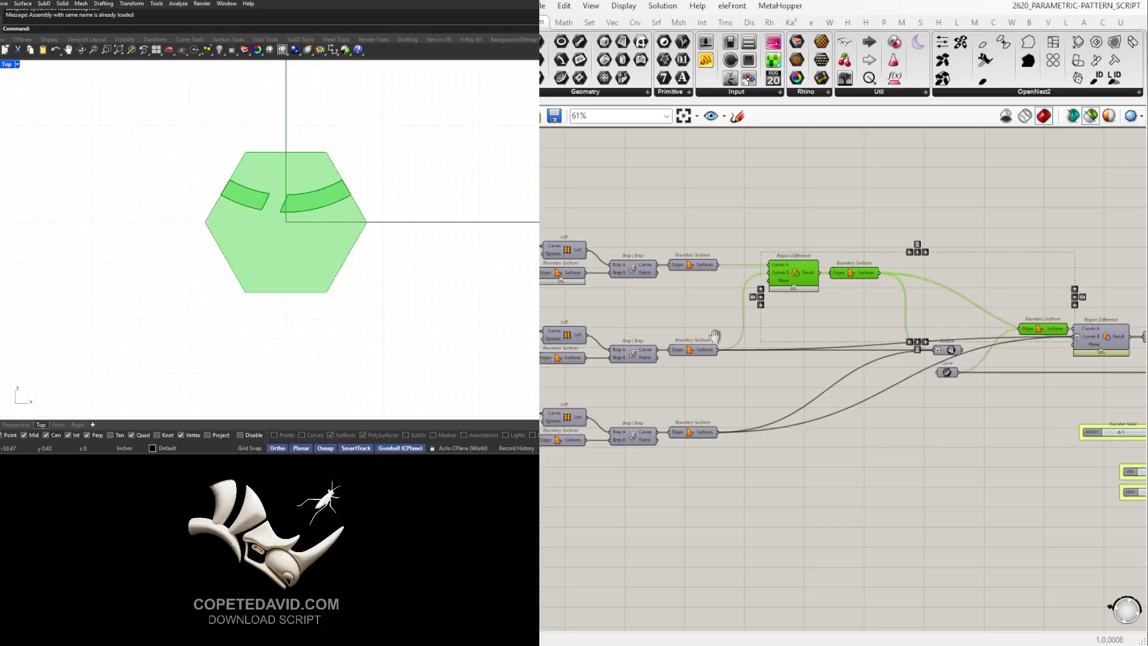
{"action": "right_click_drag", "start_coordinate": [709, 330], "coordinate": [749, 323]}
{"action": "left_click", "coordinate": [736, 347], "text": "shift"}
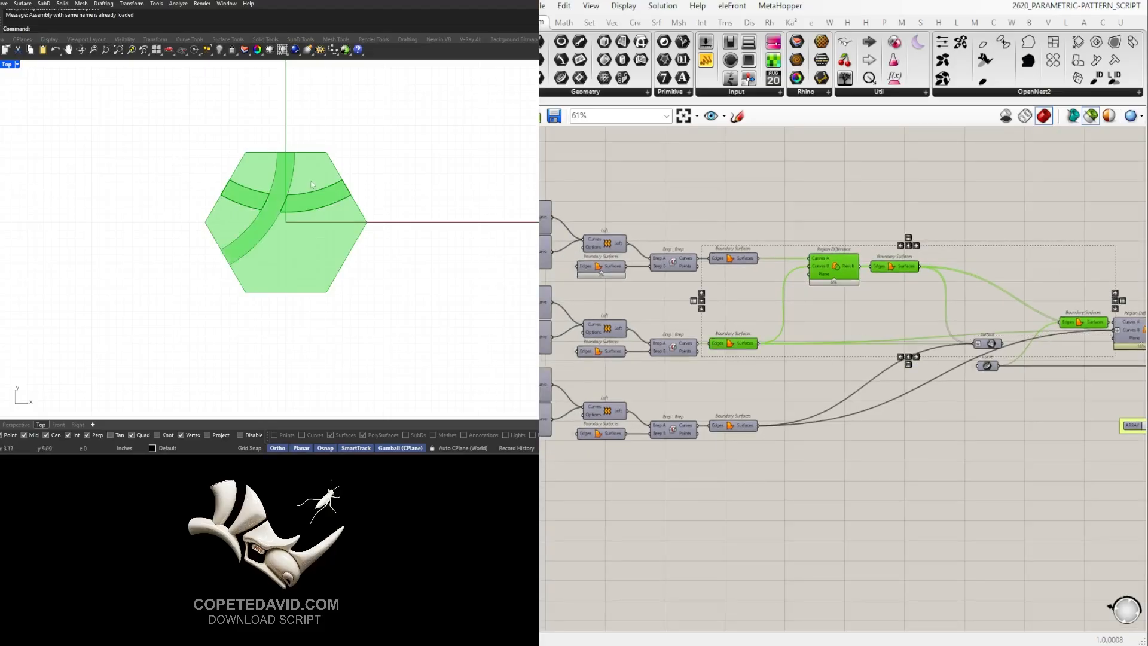
{"action": "left_click", "coordinate": [743, 427], "text": "shift"}
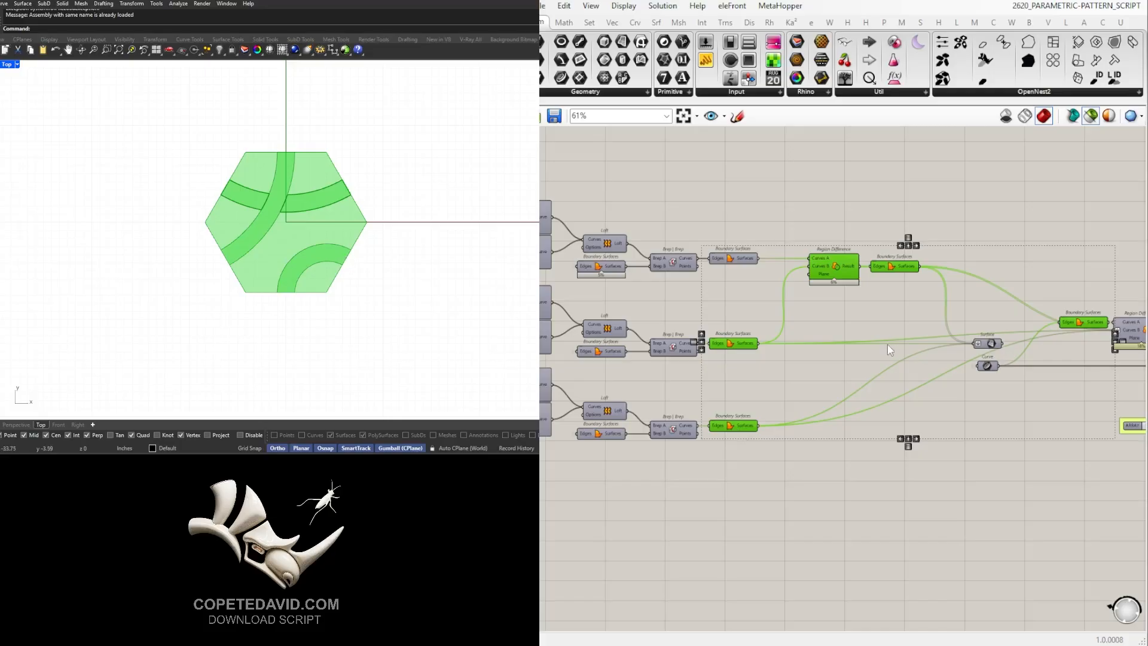
- Preview the Brep Join component that combines the strip and background surfaces into one tile
{"action": "scroll", "coordinate": [1101, 342], "scroll_direction": "down", "scroll_amount": 1}
{"action": "right_click_drag", "start_coordinate": [1101, 342], "coordinate": [837, 347]}
{"action": "scroll", "coordinate": [840, 344], "scroll_direction": "up", "scroll_amount": 2}
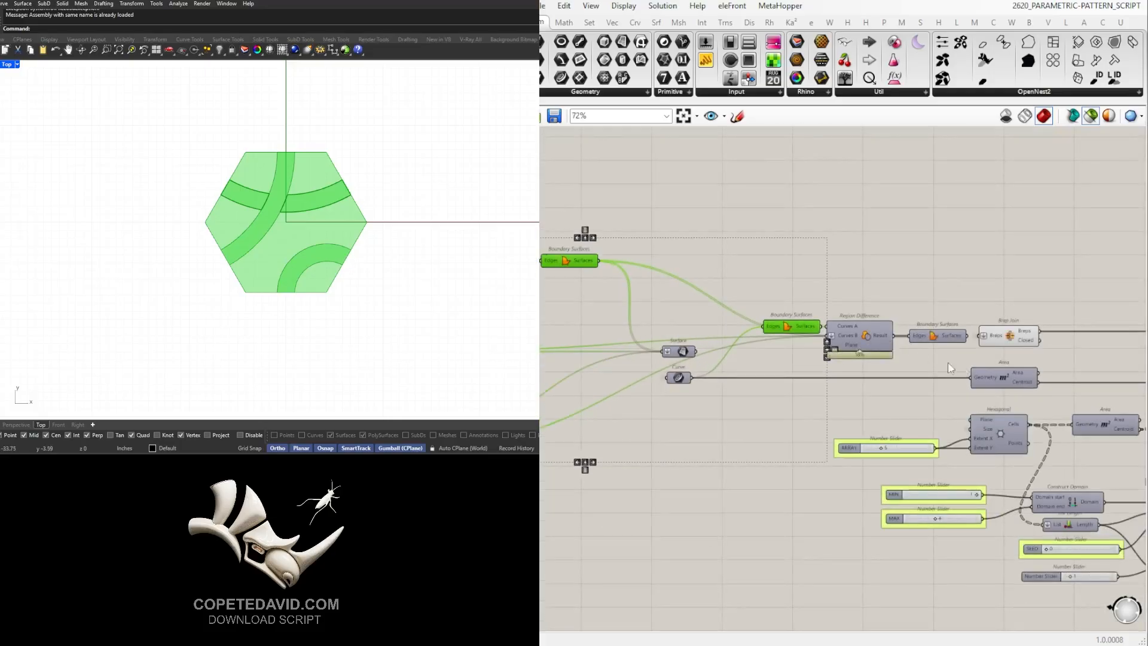
{"action": "left_click", "coordinate": [1010, 340]}
{"action": "right_click_drag", "start_coordinate": [1009, 340], "coordinate": [753, 306]}
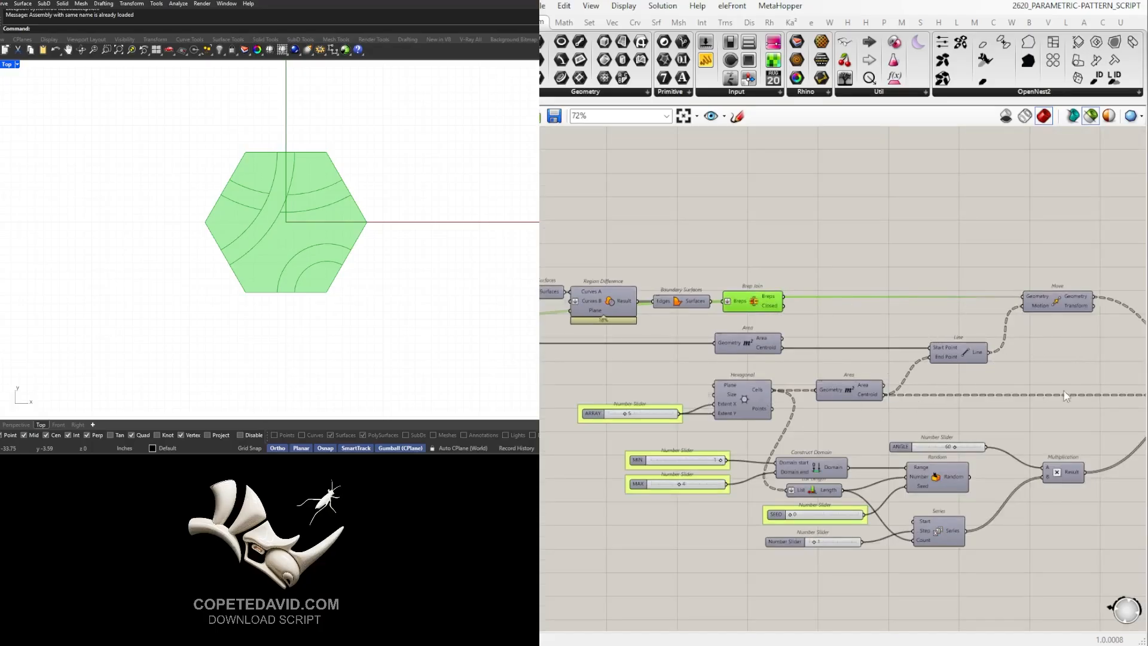
- Preview the Hexagonal grid component together with the joined tile and inspect its inputs
{"action": "right_click_drag", "start_coordinate": [982, 365], "coordinate": [1002, 331]}
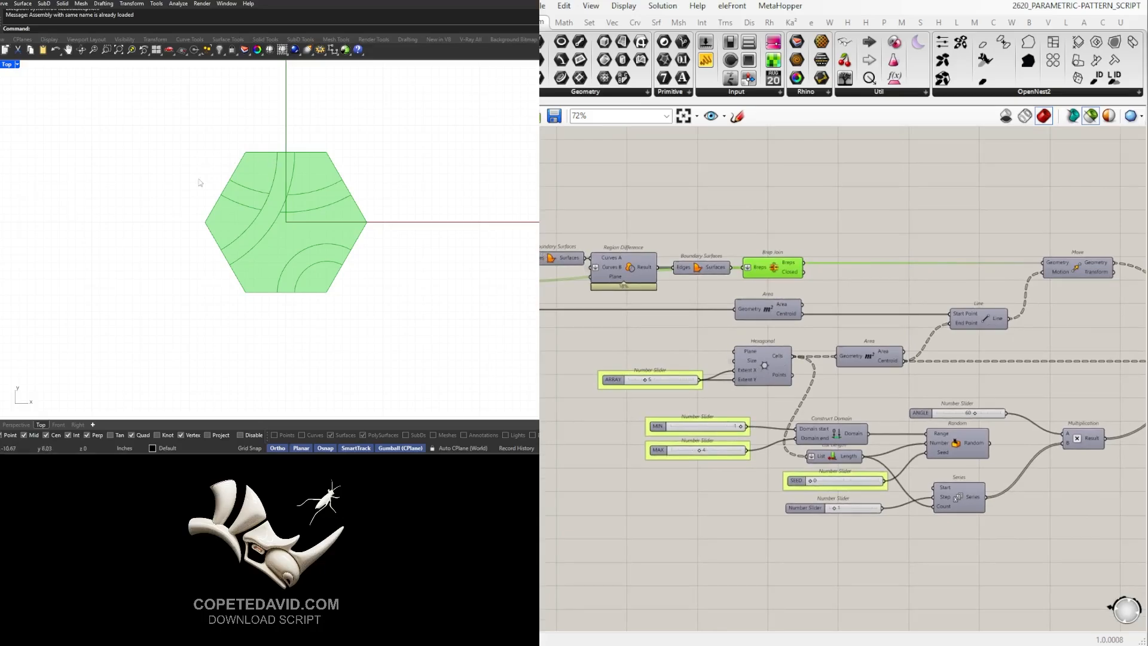
{"action": "left_click", "coordinate": [766, 364], "text": "shift"}
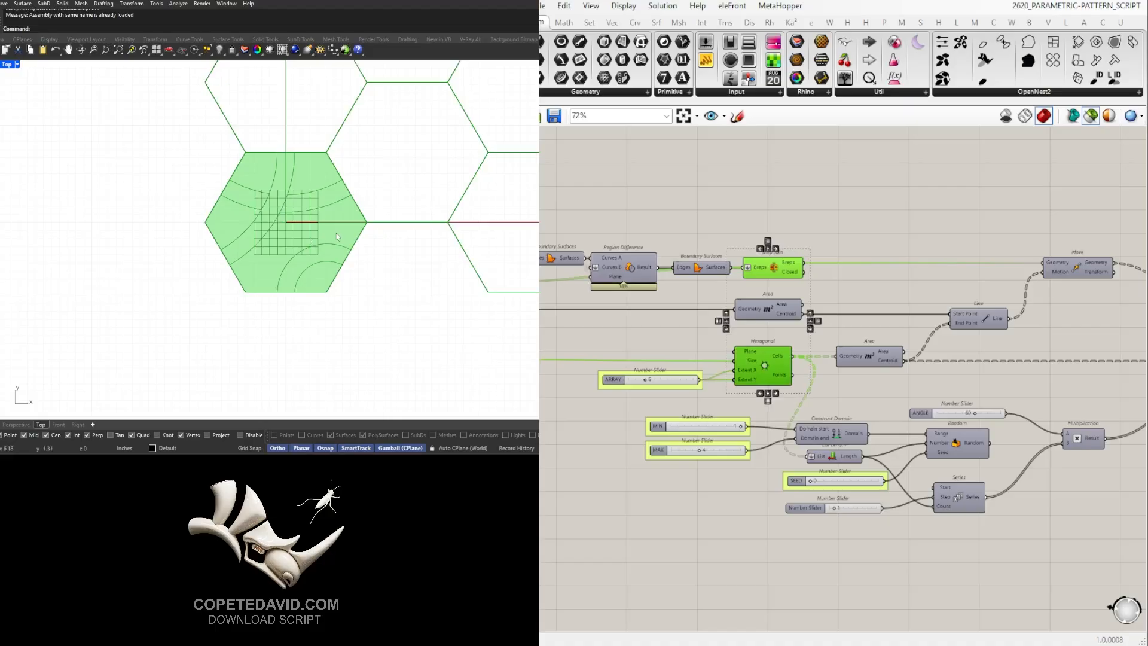
{"action": "scroll", "coordinate": [272, 246], "scroll_direction": "down", "scroll_amount": 5}
{"action": "scroll", "coordinate": [772, 368], "scroll_direction": "up", "scroll_amount": 6}
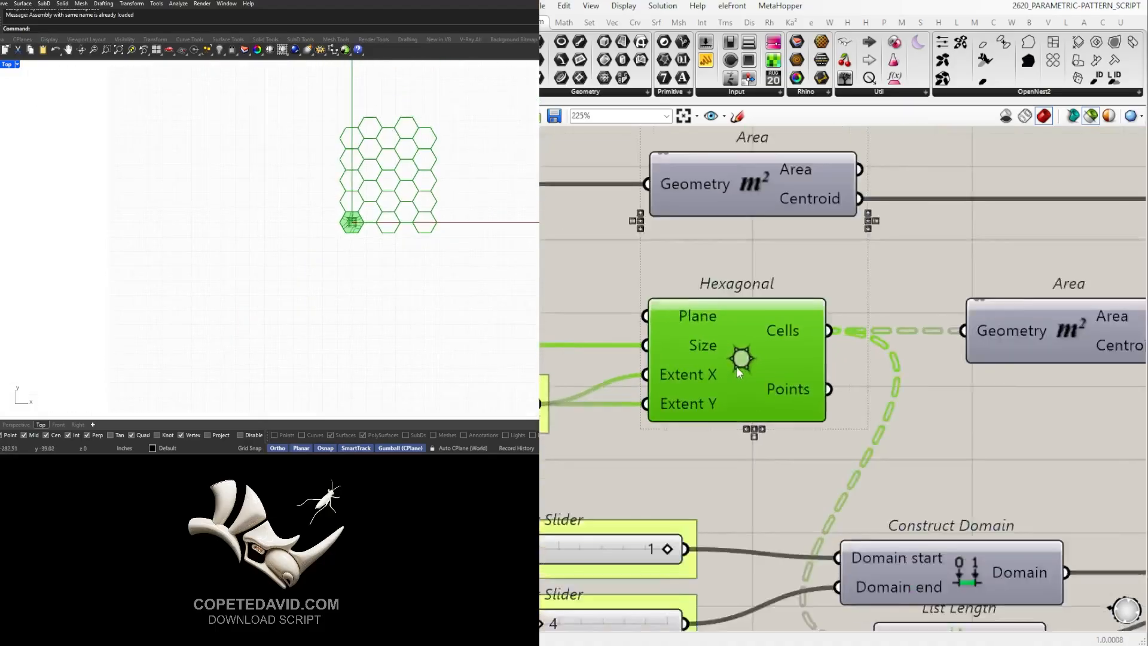
{"action": "scroll", "coordinate": [763, 361], "scroll_direction": "down", "scroll_amount": 3}
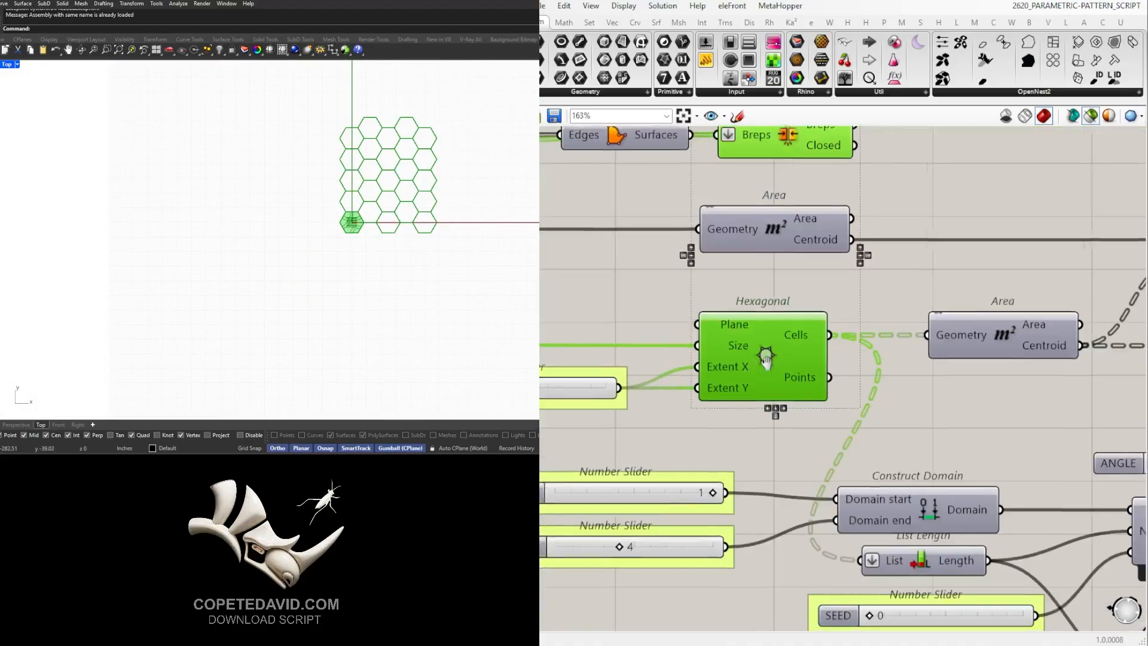
- Preview the Move component that copies the joined tile onto every cell of the hexagonal grid
{"action": "right_click_drag", "start_coordinate": [707, 374], "coordinate": [678, 401]}
{"action": "scroll", "coordinate": [679, 401], "scroll_direction": "down", "scroll_amount": 3}
{"action": "right_click_drag", "start_coordinate": [837, 373], "coordinate": [642, 357]}
{"action": "right_click_drag", "start_coordinate": [1041, 349], "coordinate": [930, 342]}
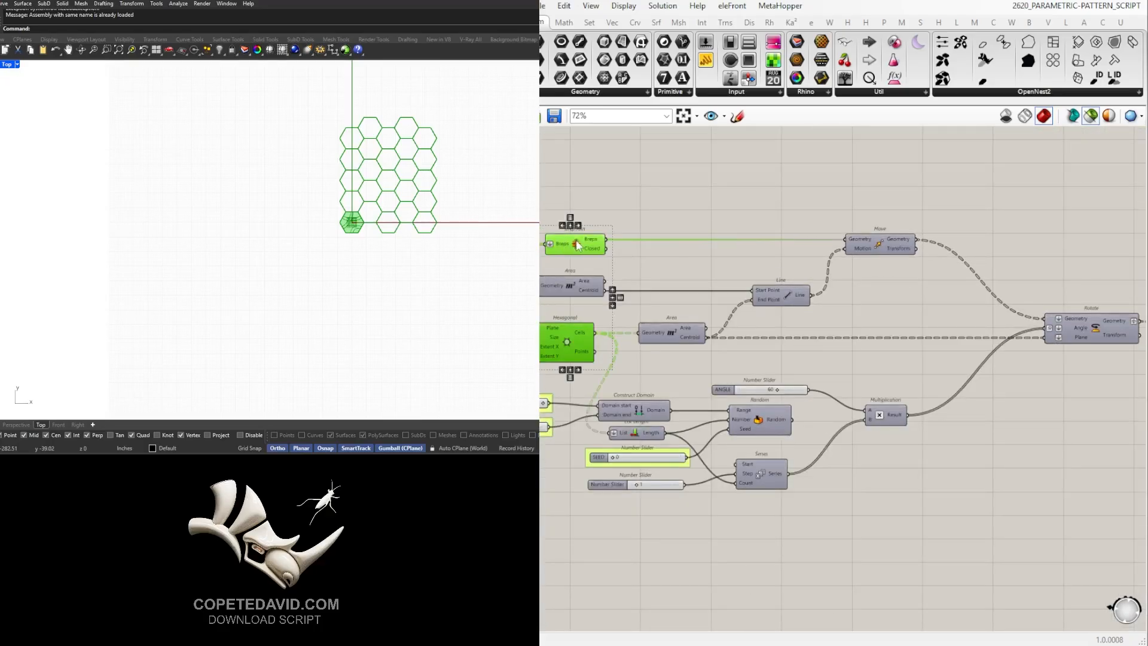
{"action": "left_click", "coordinate": [879, 247]}
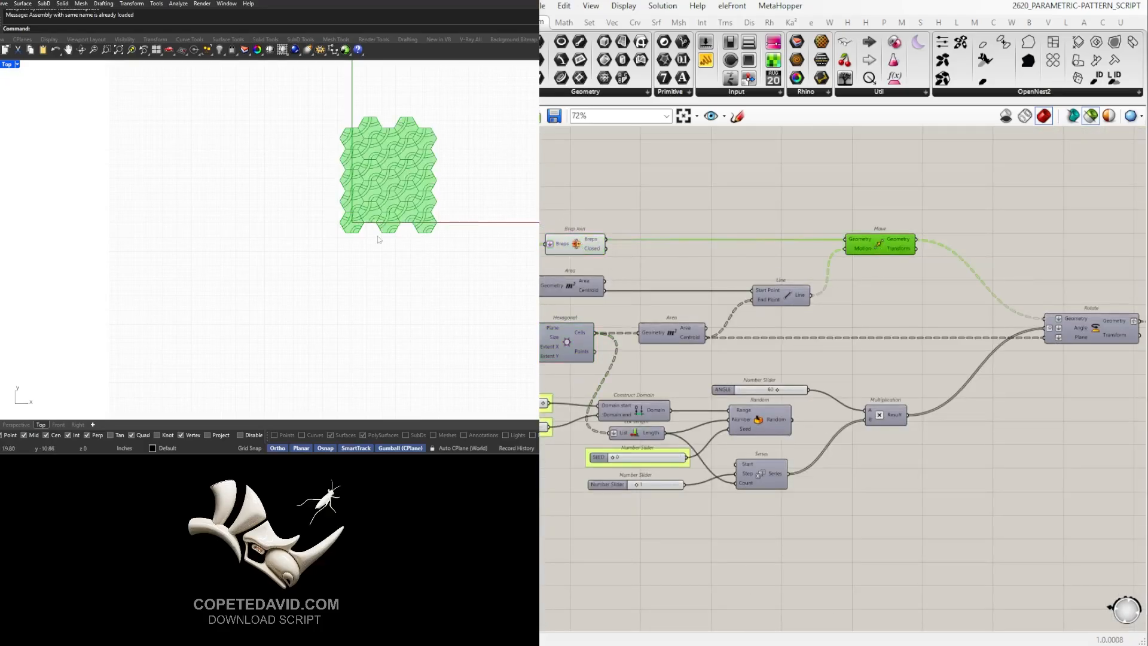
{"action": "scroll", "coordinate": [406, 190], "scroll_direction": "up", "scroll_amount": 11}
{"action": "scroll", "coordinate": [409, 186], "scroll_direction": "down", "scroll_amount": 5}
{"action": "right_click_drag", "start_coordinate": [410, 182], "coordinate": [276, 272]}
{"action": "scroll", "coordinate": [269, 268], "scroll_direction": "up", "scroll_amount": 4}
{"action": "scroll", "coordinate": [276, 272], "scroll_direction": "down", "scroll_amount": 2}
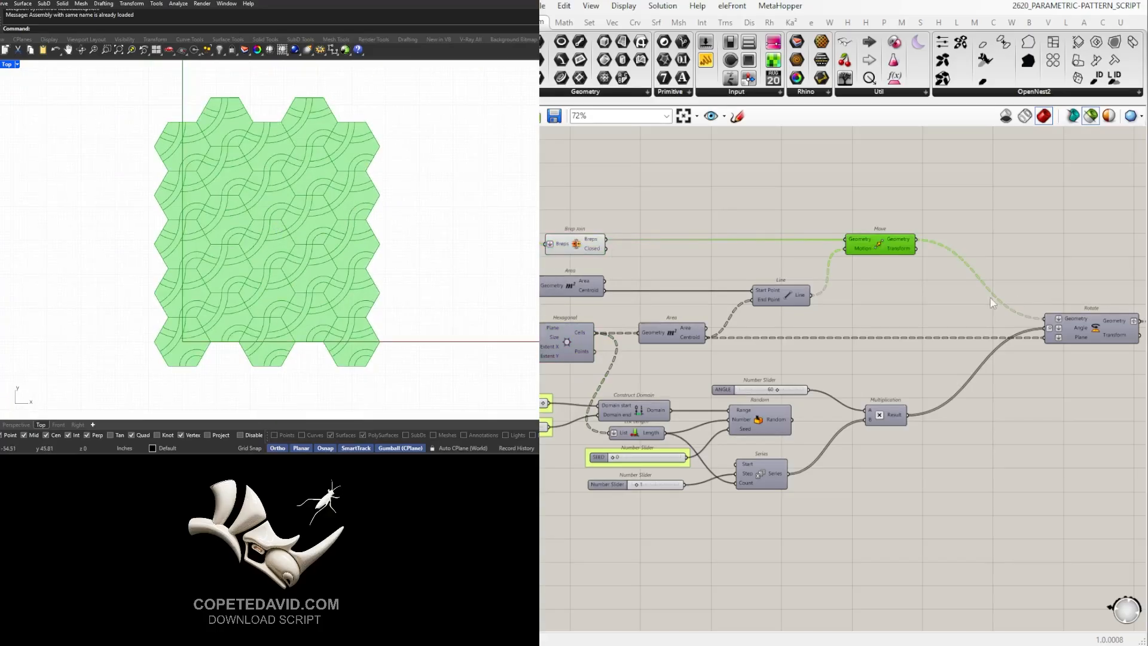
- Preview the Rotate component that turns each moved tile about its cell centroid
{"action": "right_click_drag", "start_coordinate": [992, 303], "coordinate": [889, 347]}
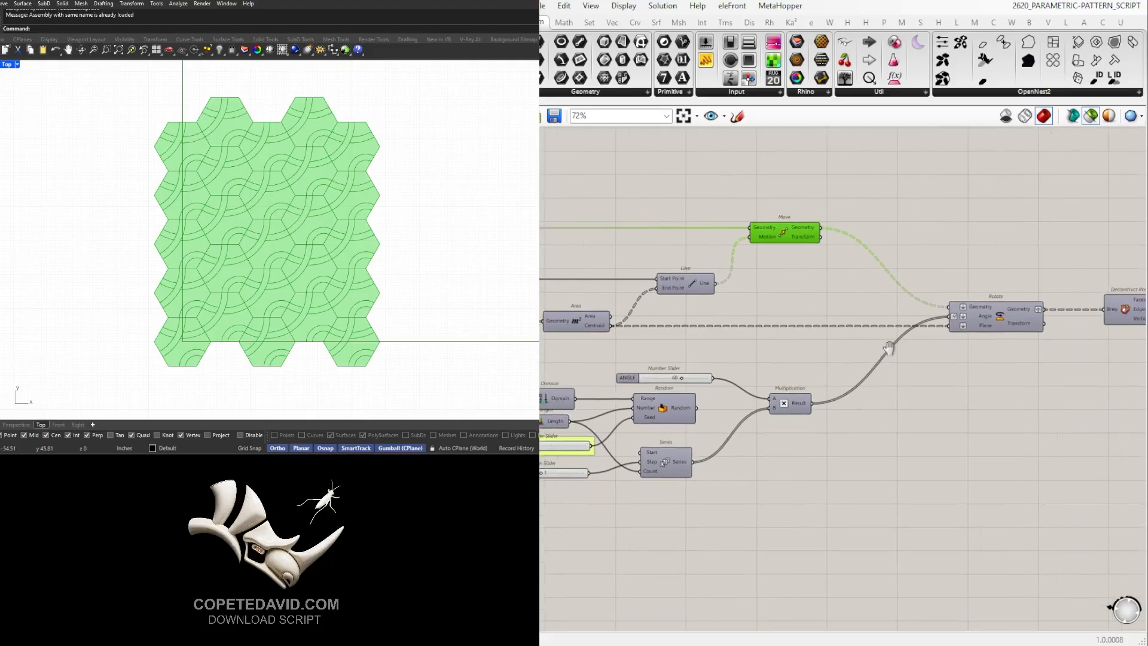
{"action": "left_click", "coordinate": [1003, 312]}
{"action": "scroll", "coordinate": [1010, 308], "scroll_direction": "up", "scroll_amount": 2}
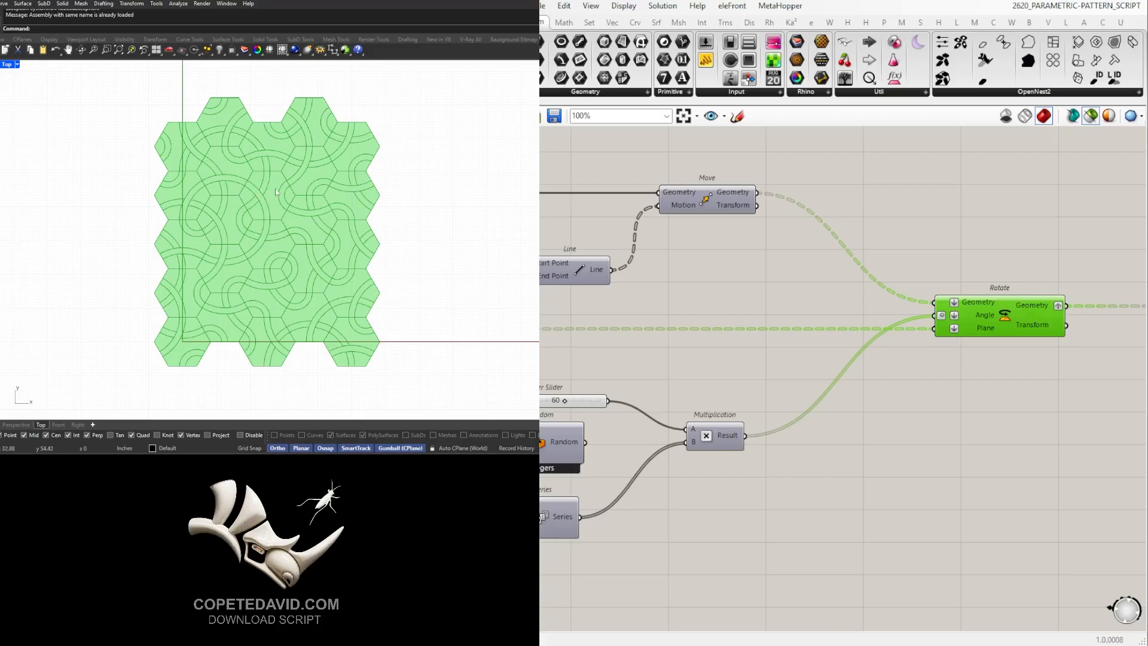
- Preview the Deconstruct Brep component that separates the faces of the rotated tiles
{"action": "scroll", "coordinate": [1039, 297], "scroll_direction": "down", "scroll_amount": 4}
{"action": "right_click_drag", "start_coordinate": [1136, 311], "coordinate": [809, 322]}
{"action": "scroll", "coordinate": [809, 323], "scroll_direction": "up", "scroll_amount": 4}
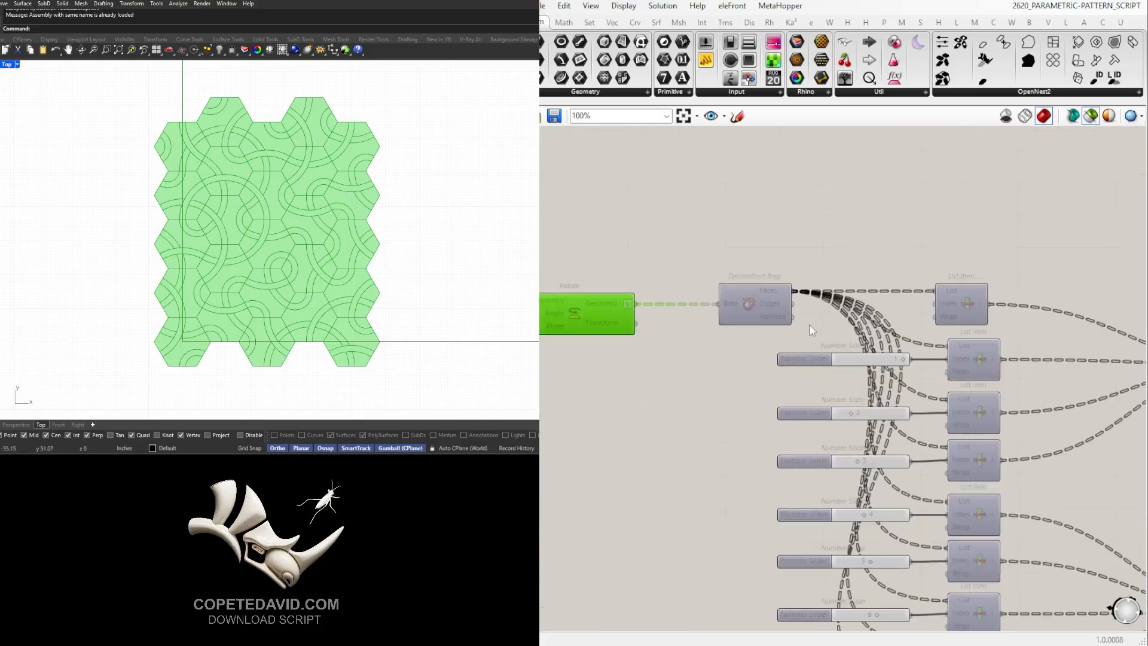
{"action": "left_click", "coordinate": [757, 305]}
- Enable preview on both Custom Preview components and turn off selected-only preview to show the coloured tile pattern
{"action": "scroll", "coordinate": [758, 306], "scroll_direction": "down", "scroll_amount": 2}
{"action": "right_click_drag", "start_coordinate": [900, 345], "coordinate": [769, 325]}
{"action": "left_click_drag", "start_coordinate": [744, 252], "coordinate": [843, 623]}
{"action": "right_click_drag", "start_coordinate": [954, 438], "coordinate": [775, 390]}
{"action": "left_click_drag", "start_coordinate": [929, 531], "coordinate": [820, 261]}
{"action": "middle_click", "coordinate": [855, 244]}
{"action": "left_click", "coordinate": [875, 216]}
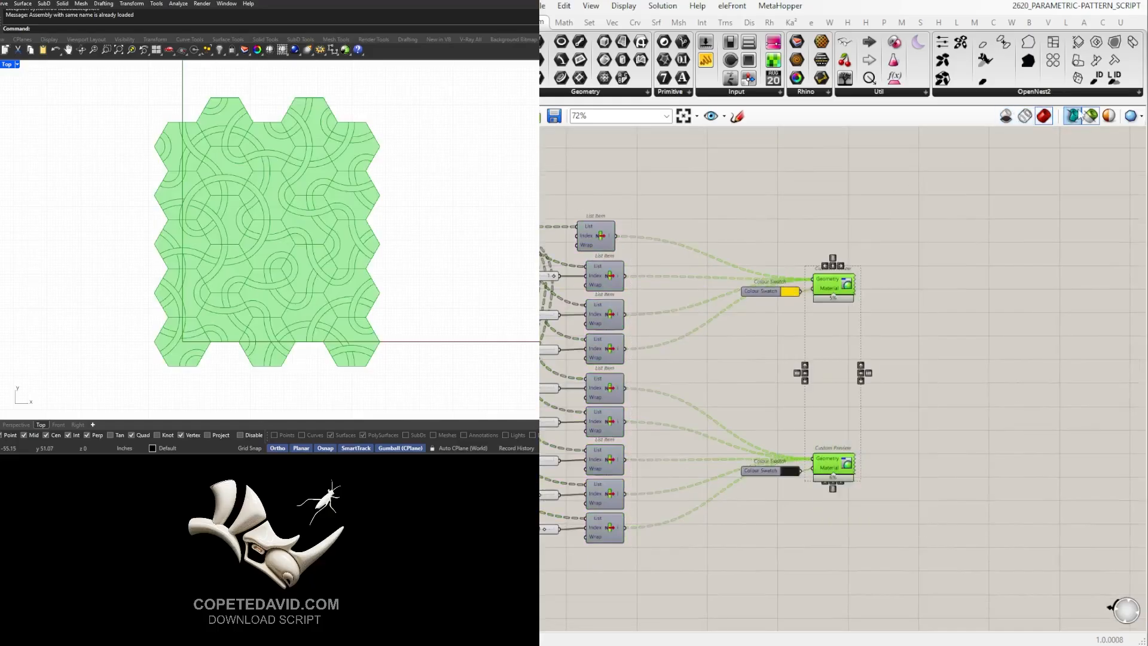
{"action": "left_click", "coordinate": [1091, 117]}
{"action": "left_click", "coordinate": [1009, 307]}
{"action": "scroll", "coordinate": [284, 190], "scroll_direction": "up", "scroll_amount": 5}
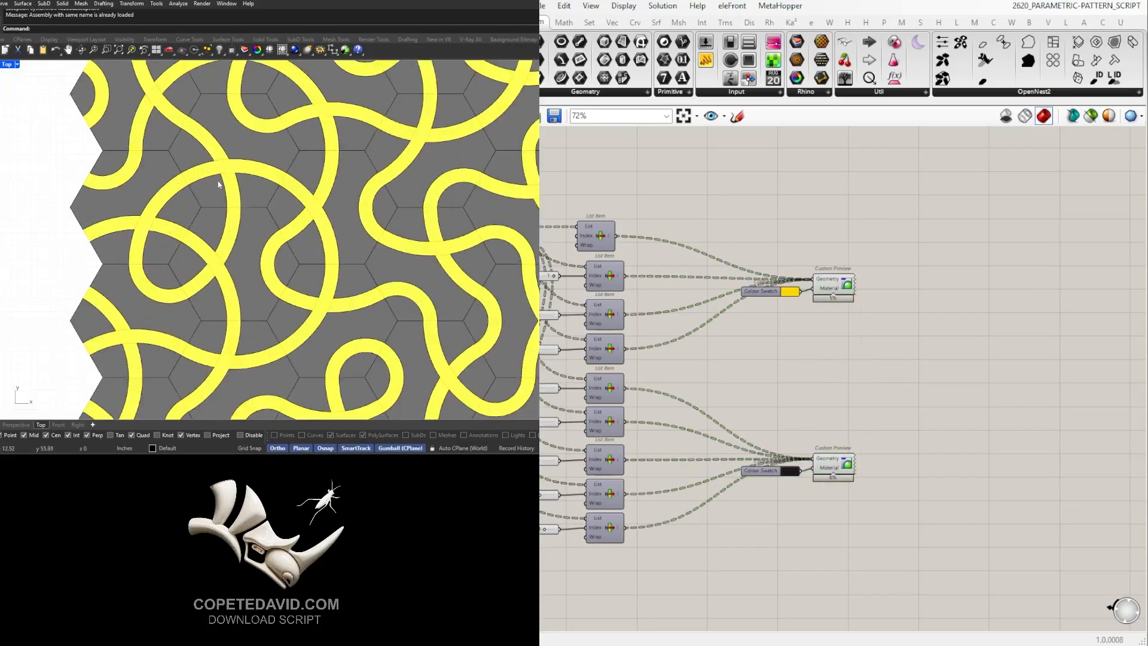
{"action": "scroll", "coordinate": [228, 179], "scroll_direction": "down", "scroll_amount": 2}
{"action": "right_click_drag", "start_coordinate": [229, 179], "coordinate": [224, 239]}
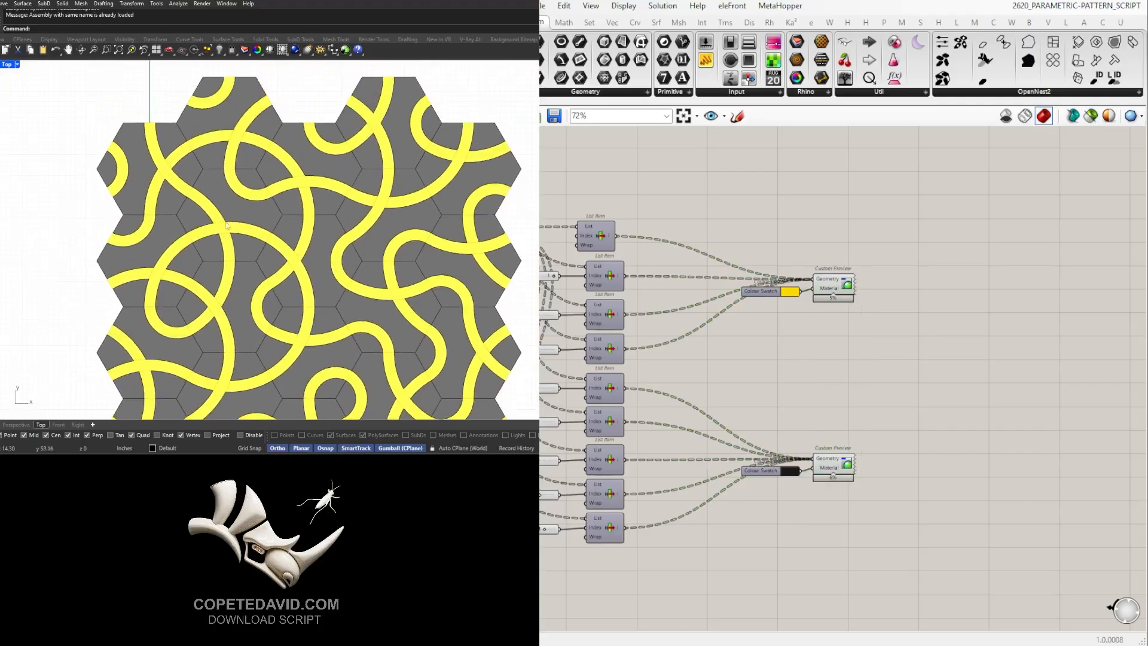
{"action": "scroll", "coordinate": [191, 170], "scroll_direction": "up", "scroll_amount": 4}
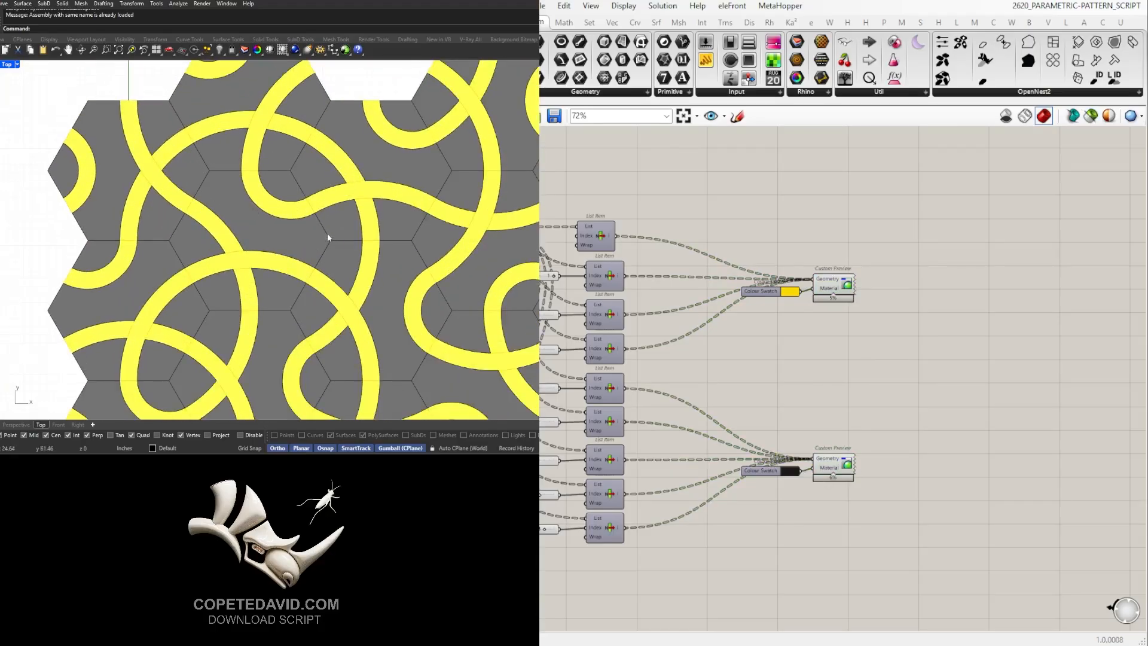
{"action": "scroll", "coordinate": [285, 196], "scroll_direction": "down", "scroll_amount": 4}
- Set the ARRAY slider feeding the hexagonal grid's X and Y extents to 8
{"action": "scroll", "coordinate": [766, 393], "scroll_direction": "down", "scroll_amount": 2}
{"action": "right_click_drag", "start_coordinate": [758, 393], "coordinate": [1051, 384]}
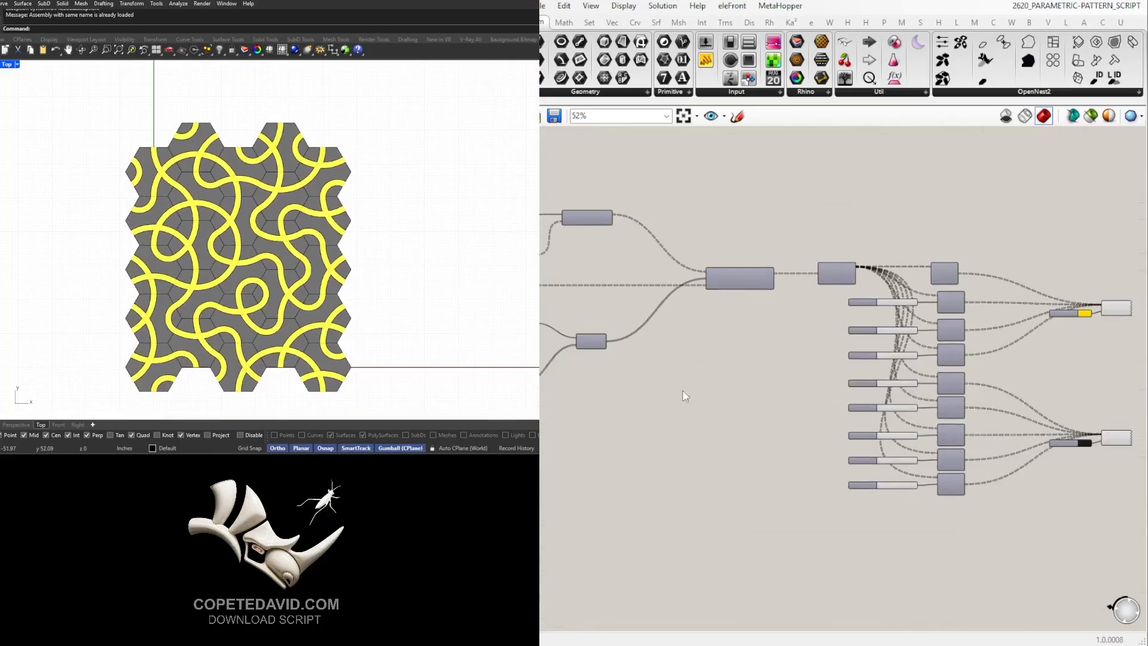
{"action": "right_click_drag", "start_coordinate": [635, 383], "coordinate": [951, 383]}
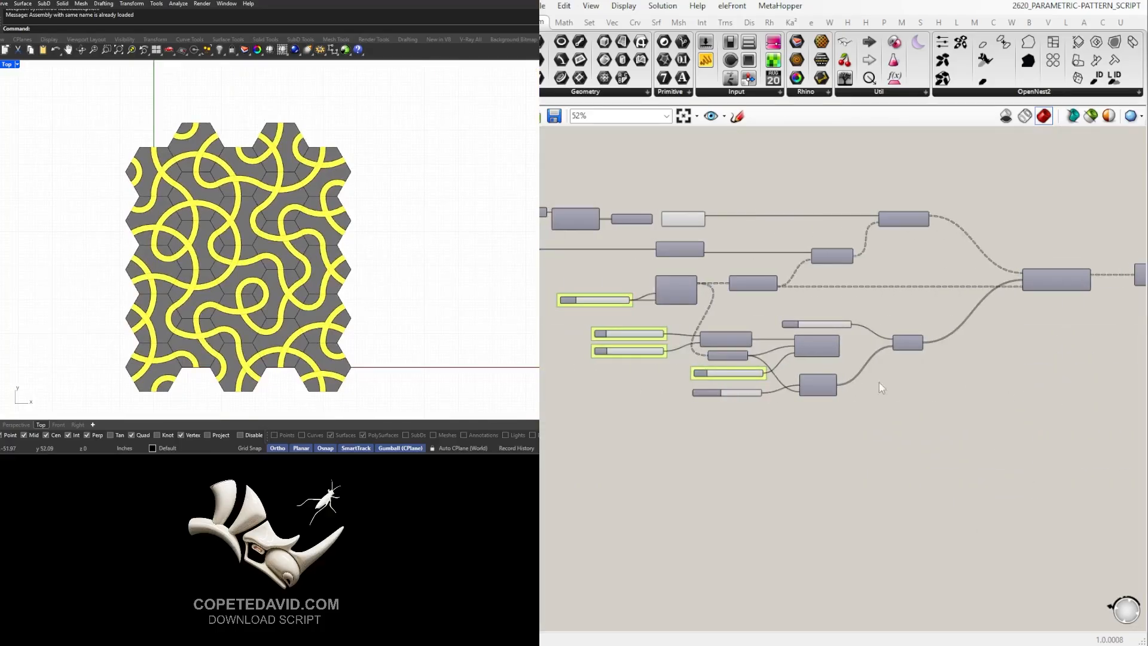
{"action": "scroll", "coordinate": [680, 362], "scroll_direction": "up", "scroll_amount": 4}
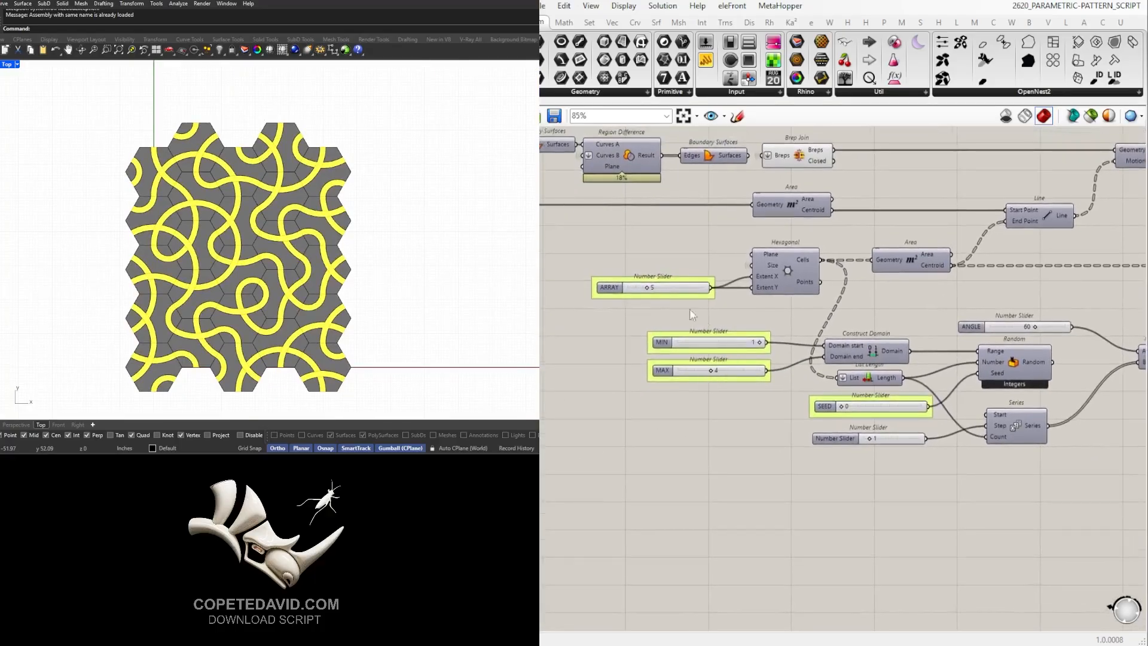
{"action": "scroll", "coordinate": [690, 309], "scroll_direction": "up", "scroll_amount": 3}
{"action": "left_click_drag", "start_coordinate": [651, 287], "coordinate": [677, 288]}
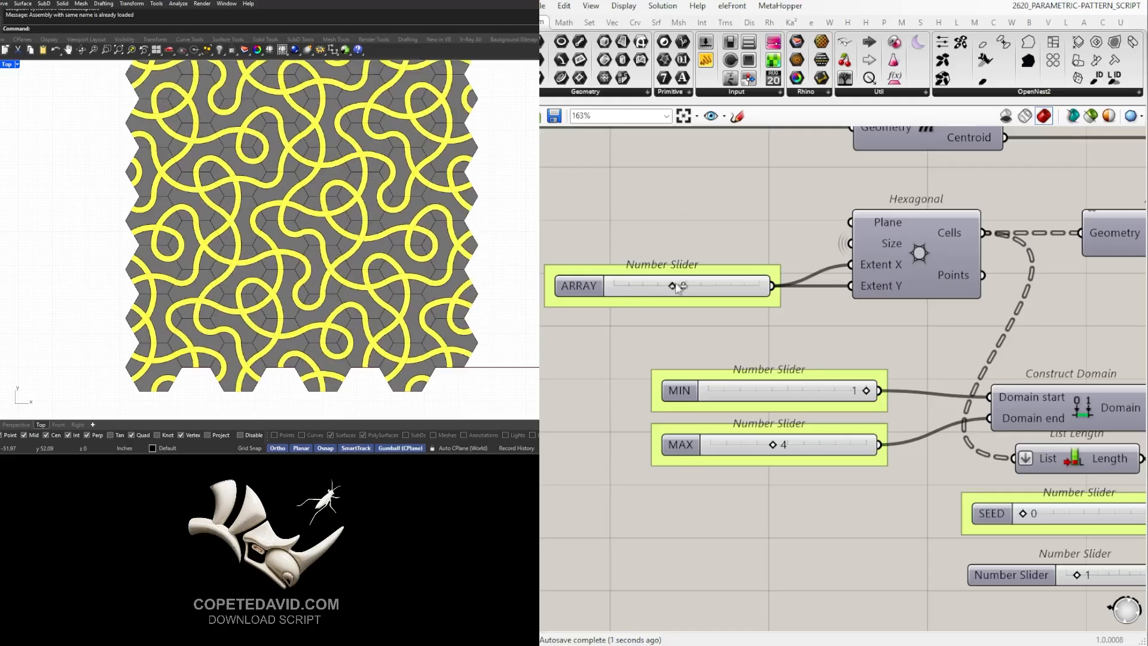
{"action": "scroll", "coordinate": [212, 247], "scroll_direction": "down", "scroll_amount": 5}
- Set the SEED slider of the Random component to 3
{"action": "scroll", "coordinate": [784, 506], "scroll_direction": "down", "scroll_amount": 2}
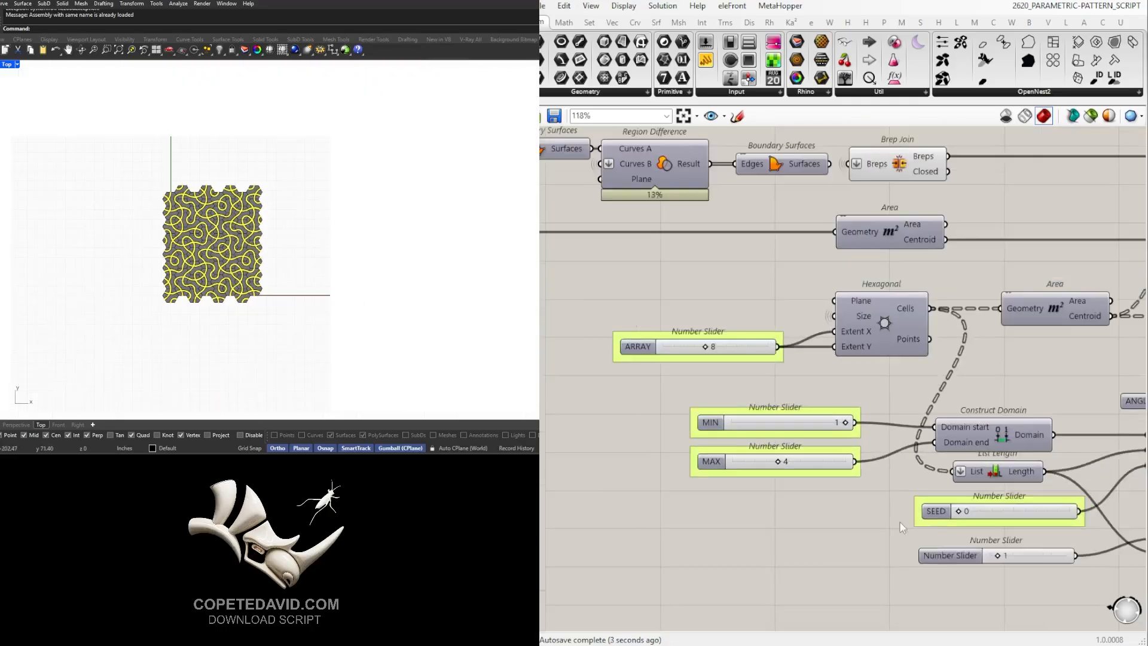
{"action": "right_click_drag", "start_coordinate": [956, 516], "coordinate": [777, 481]}
{"action": "scroll", "coordinate": [776, 479], "scroll_direction": "up", "scroll_amount": 4}
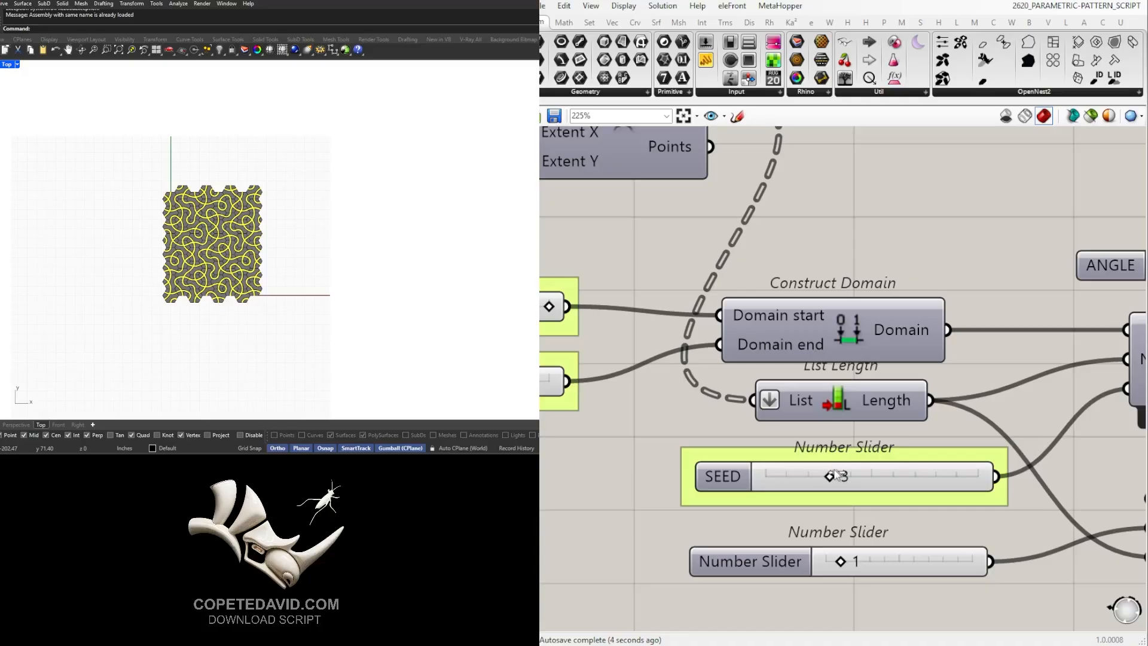
- Trace the rotation angle input from the Rotate component back to the Multiplication component that feeds it
{"action": "scroll", "coordinate": [855, 469], "scroll_direction": "down", "scroll_amount": 3}
{"action": "right_click_drag", "start_coordinate": [1076, 442], "coordinate": [865, 435]}
{"action": "left_click", "coordinate": [886, 393]}
{"action": "scroll", "coordinate": [962, 413], "scroll_direction": "down", "scroll_amount": 2}
{"action": "right_click_drag", "start_coordinate": [968, 415], "coordinate": [936, 391]}
{"action": "scroll", "coordinate": [1009, 434], "scroll_direction": "down", "scroll_amount": 2}
{"action": "right_click_drag", "start_coordinate": [909, 432], "coordinate": [577, 428]}
{"action": "right_click_drag", "start_coordinate": [993, 333], "coordinate": [1101, 339]}
{"action": "scroll", "coordinate": [984, 313], "scroll_direction": "up", "scroll_amount": 2}
{"action": "left_click", "coordinate": [981, 292]}
{"action": "left_click", "coordinate": [741, 394]}
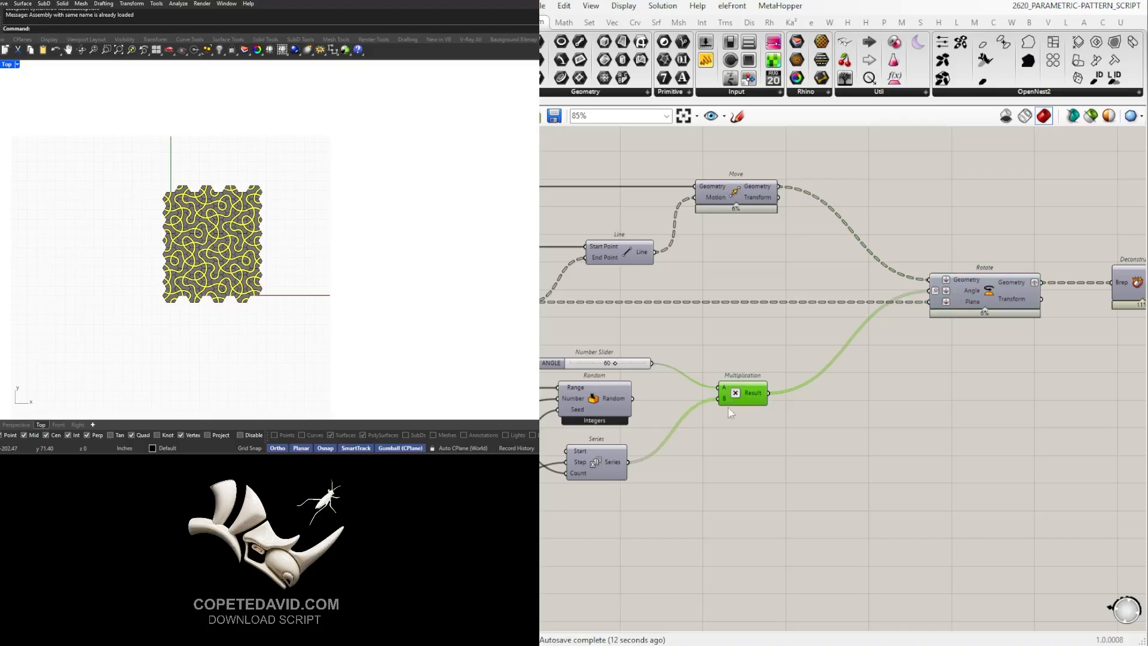
- Connect the Random component's integer output to the Multiplication component's B input in place of the Series output
{"action": "right_click_drag", "start_coordinate": [727, 407], "coordinate": [1010, 389]}
{"action": "scroll", "coordinate": [855, 434], "scroll_direction": "up", "scroll_amount": 2}
{"action": "left_click", "coordinate": [859, 435]}
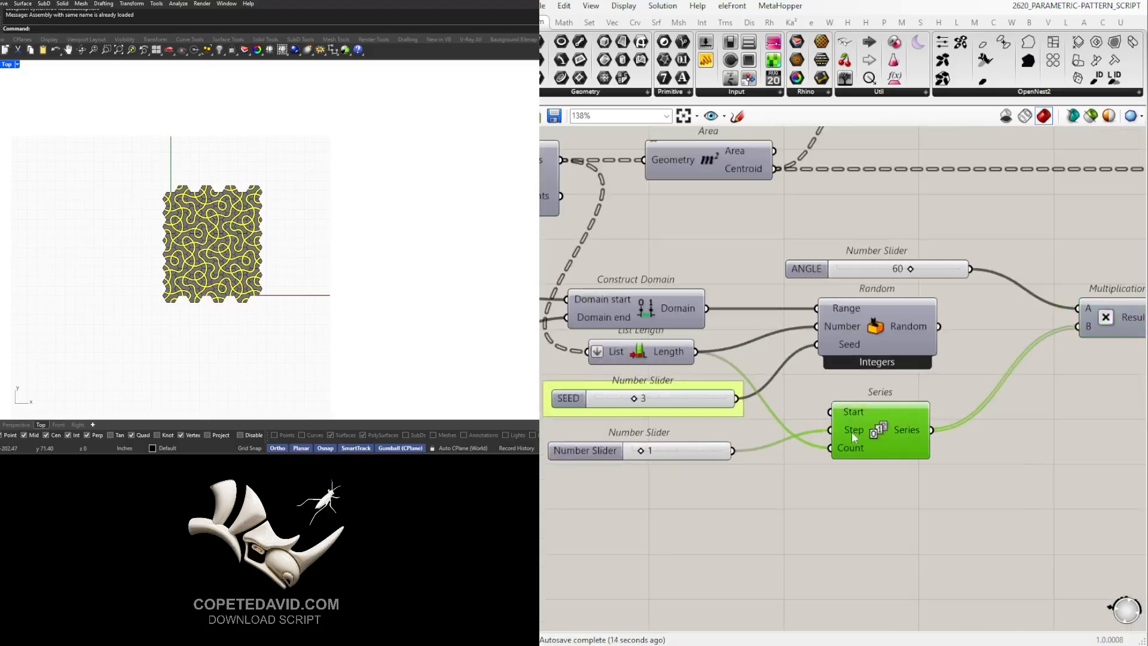
{"action": "scroll", "coordinate": [851, 432], "scroll_direction": "up", "scroll_amount": 2}
{"action": "scroll", "coordinate": [954, 332], "scroll_direction": "down", "scroll_amount": 1}
{"action": "right_click_drag", "start_coordinate": [964, 322], "coordinate": [824, 343]}
{"action": "left_click_drag", "start_coordinate": [855, 325], "coordinate": [1003, 324]}
- Set the SEED slider of the Random component to 5
{"action": "scroll", "coordinate": [209, 277], "scroll_direction": "up", "scroll_amount": 2}
{"action": "right_click_drag", "start_coordinate": [841, 395], "coordinate": [1075, 394]}
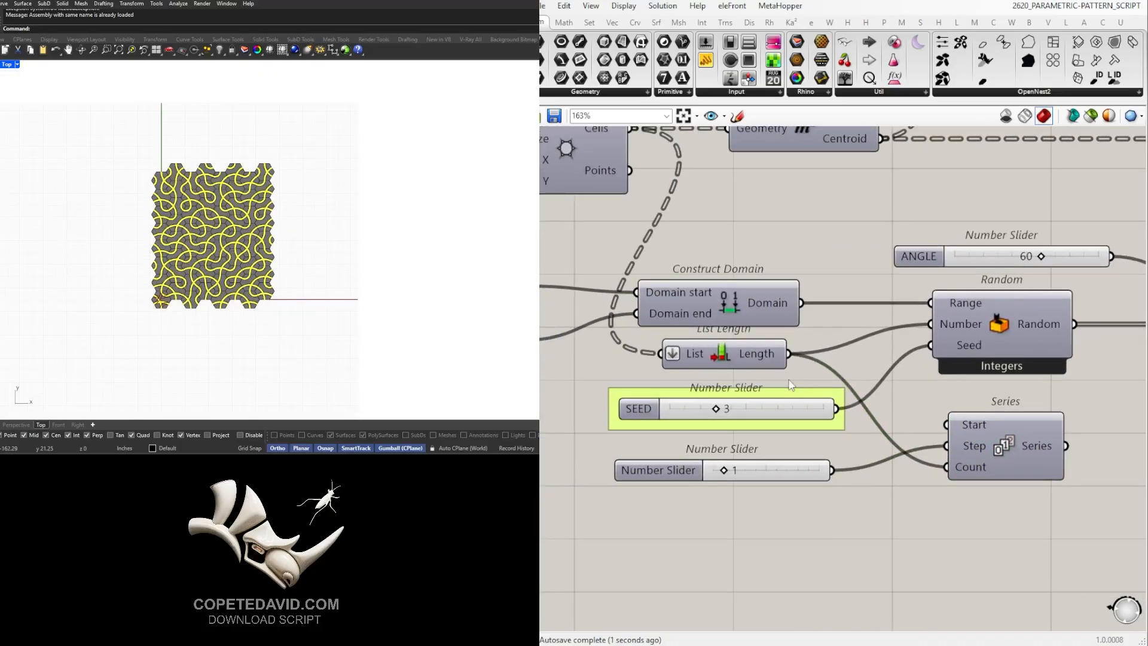
{"action": "scroll", "coordinate": [756, 399], "scroll_direction": "up", "scroll_amount": 2}
{"action": "left_click_drag", "start_coordinate": [662, 423], "coordinate": [730, 426]}
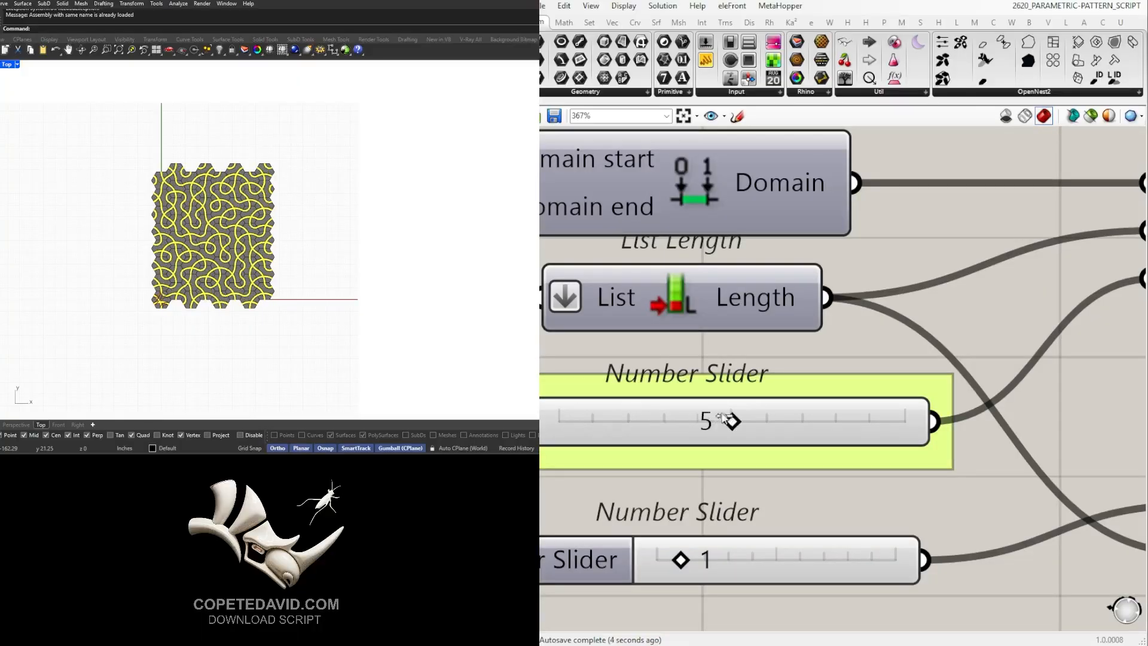
- Set the slider feeding the Domain end input of the Construct Domain component to 6
{"action": "scroll", "coordinate": [816, 398], "scroll_direction": "down", "scroll_amount": 4}
{"action": "right_click_drag", "start_coordinate": [936, 384], "coordinate": [987, 384]}
{"action": "scroll", "coordinate": [699, 335], "scroll_direction": "down", "scroll_amount": 1}
{"action": "right_click_drag", "start_coordinate": [698, 333], "coordinate": [752, 307]}
{"action": "left_click", "coordinate": [874, 296]}
{"action": "scroll", "coordinate": [646, 326], "scroll_direction": "up", "scroll_amount": 3}
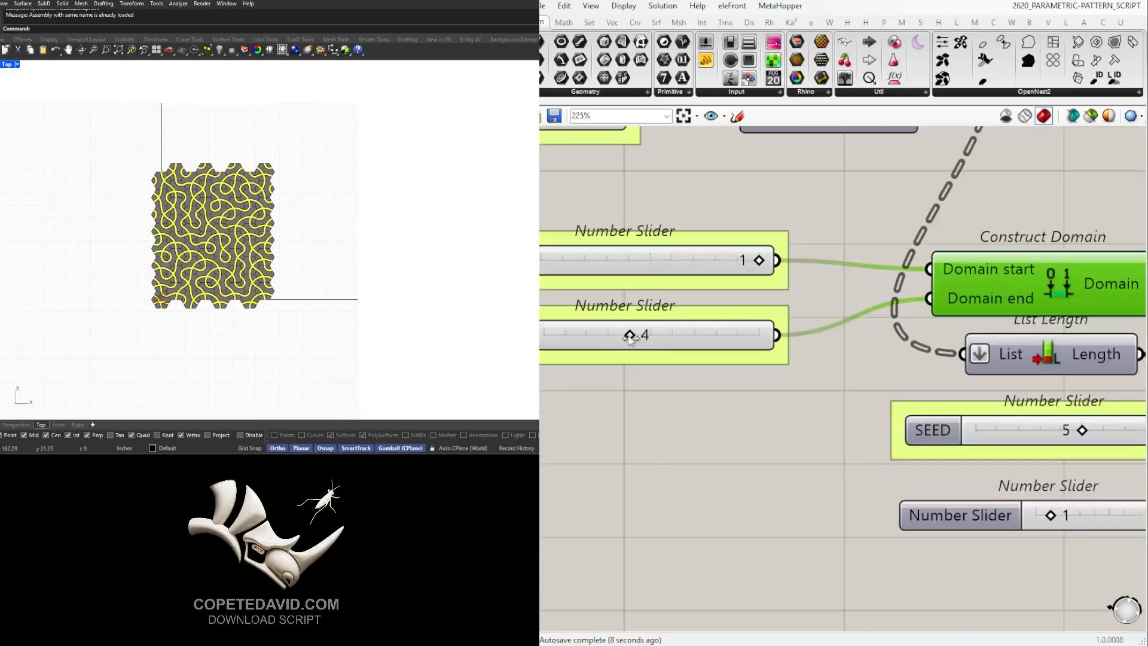
{"action": "left_click_drag", "start_coordinate": [651, 337], "coordinate": [674, 336]}
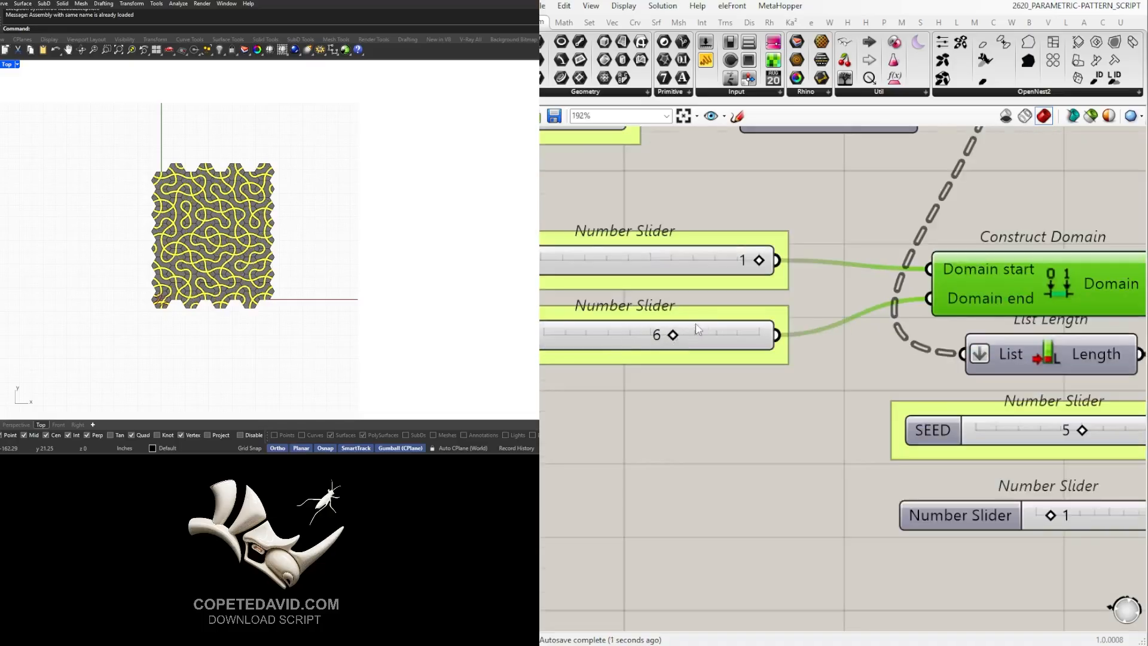
- Follow the random number chain through the Multiplication to the Rotate component and select Rotate to show its connections
{"action": "scroll", "coordinate": [698, 330], "scroll_direction": "down", "scroll_amount": 2}
{"action": "right_click_drag", "start_coordinate": [1028, 335], "coordinate": [660, 340]}
{"action": "scroll", "coordinate": [660, 341], "scroll_direction": "down", "scroll_amount": 3}
{"action": "right_click_drag", "start_coordinate": [950, 440], "coordinate": [815, 443]}
{"action": "right_click_drag", "start_coordinate": [979, 363], "coordinate": [831, 373]}
{"action": "left_click", "coordinate": [891, 228]}
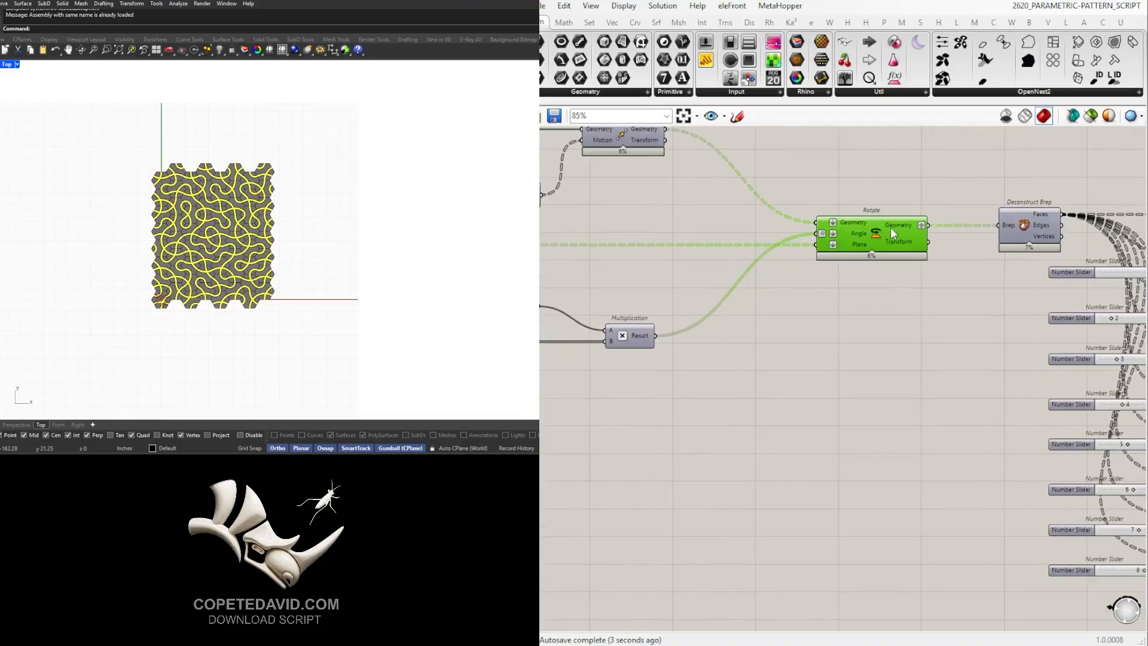
- Set the ARC2 slider that drives the third arc's amplitude to 2.7
{"action": "scroll", "coordinate": [766, 391], "scroll_direction": "down", "scroll_amount": 3}
{"action": "right_click_drag", "start_coordinate": [766, 391], "coordinate": [1025, 426]}
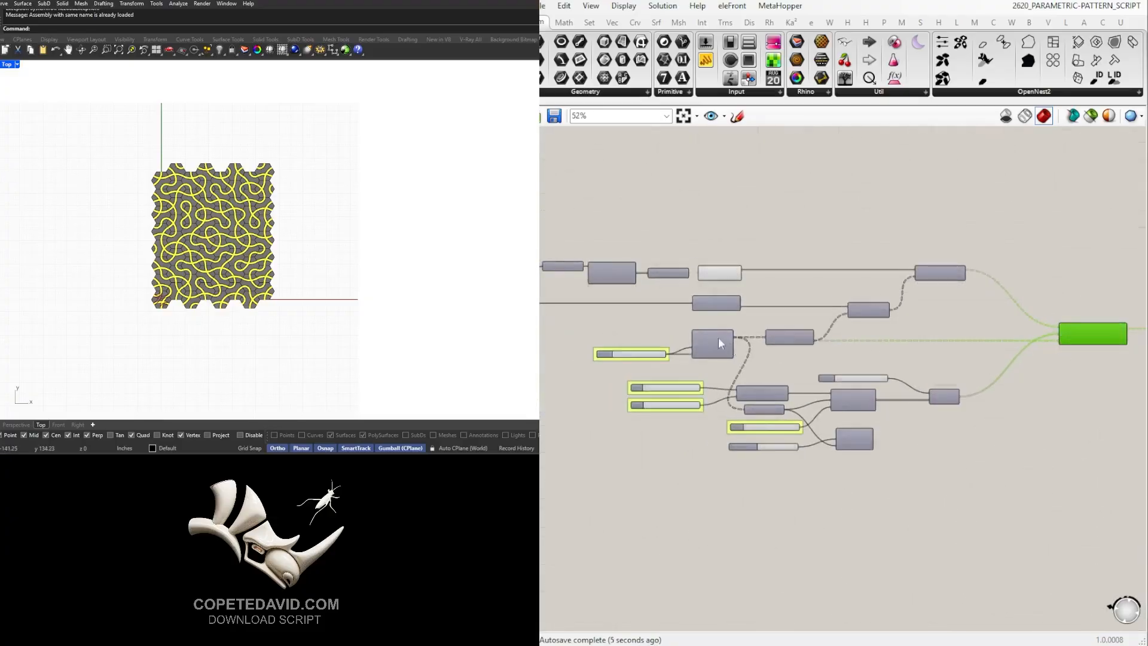
{"action": "scroll", "coordinate": [718, 338], "scroll_direction": "up", "scroll_amount": 4}
{"action": "right_click_drag", "start_coordinate": [719, 338], "coordinate": [1016, 374]}
{"action": "scroll", "coordinate": [1017, 375], "scroll_direction": "down", "scroll_amount": 2}
{"action": "right_click_drag", "start_coordinate": [662, 325], "coordinate": [1142, 350]}
{"action": "scroll", "coordinate": [757, 341], "scroll_direction": "down", "scroll_amount": 2}
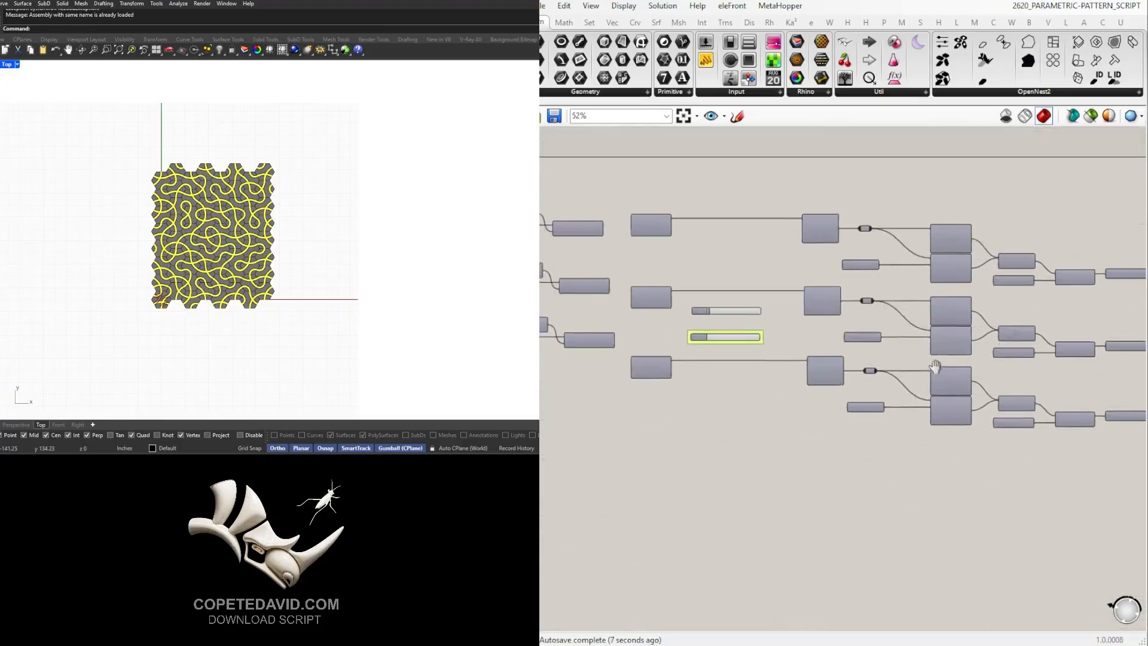
{"action": "scroll", "coordinate": [248, 196], "scroll_direction": "up", "scroll_amount": 4}
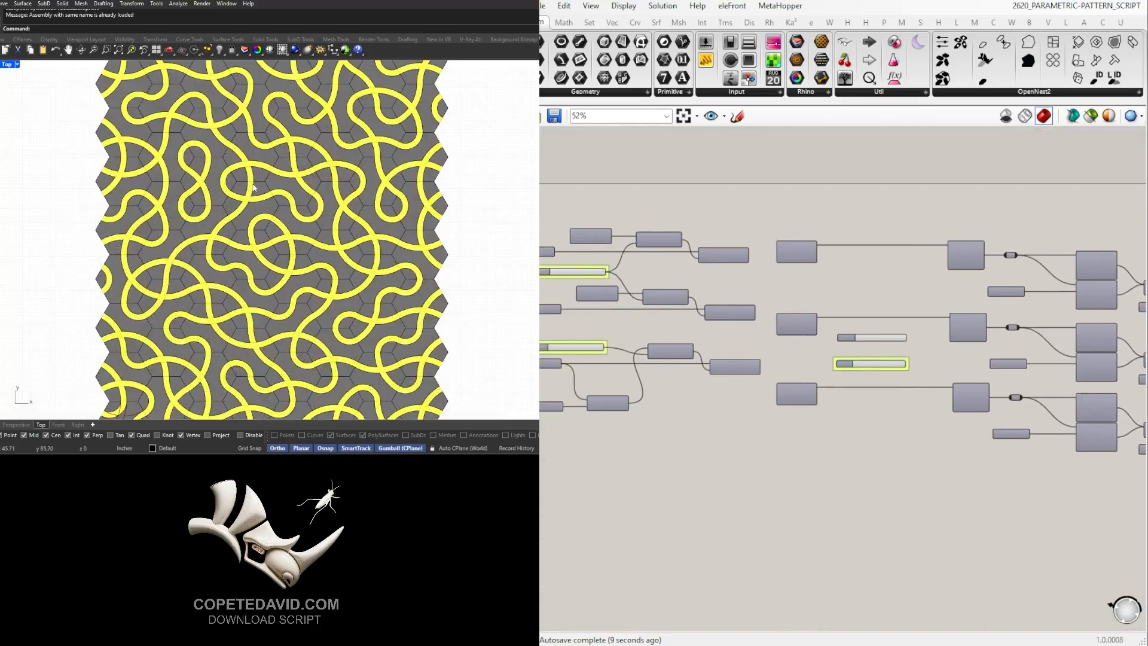
{"action": "scroll", "coordinate": [255, 188], "scroll_direction": "down", "scroll_amount": 3}
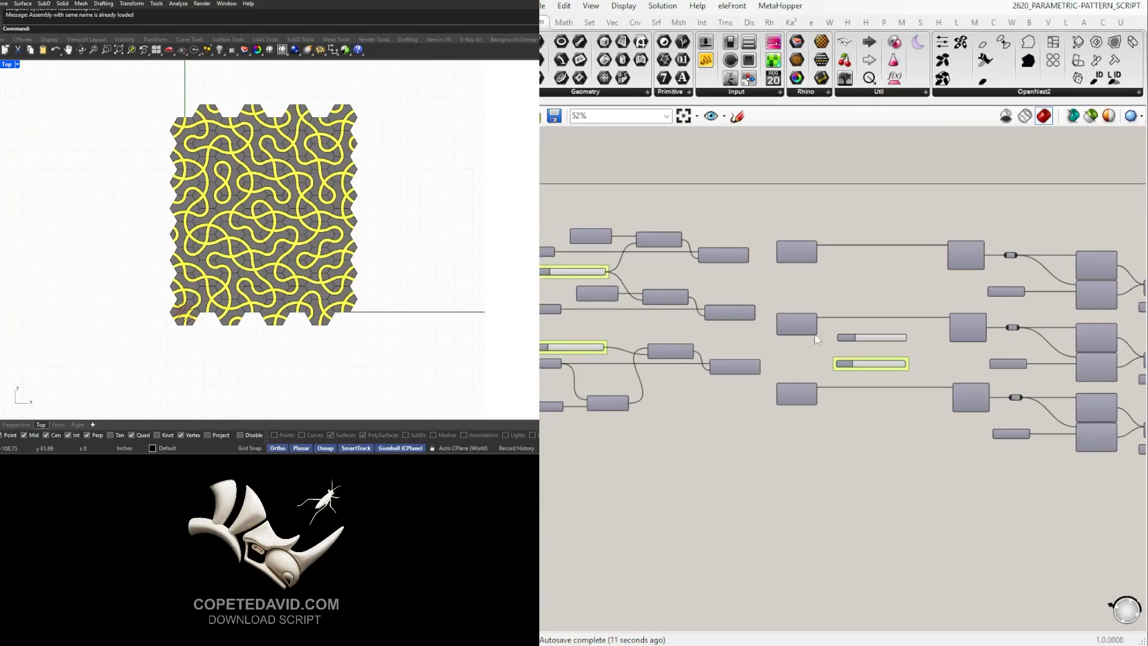
{"action": "scroll", "coordinate": [852, 359], "scroll_direction": "up", "scroll_amount": 4}
{"action": "scroll", "coordinate": [927, 347], "scroll_direction": "up", "scroll_amount": 4}
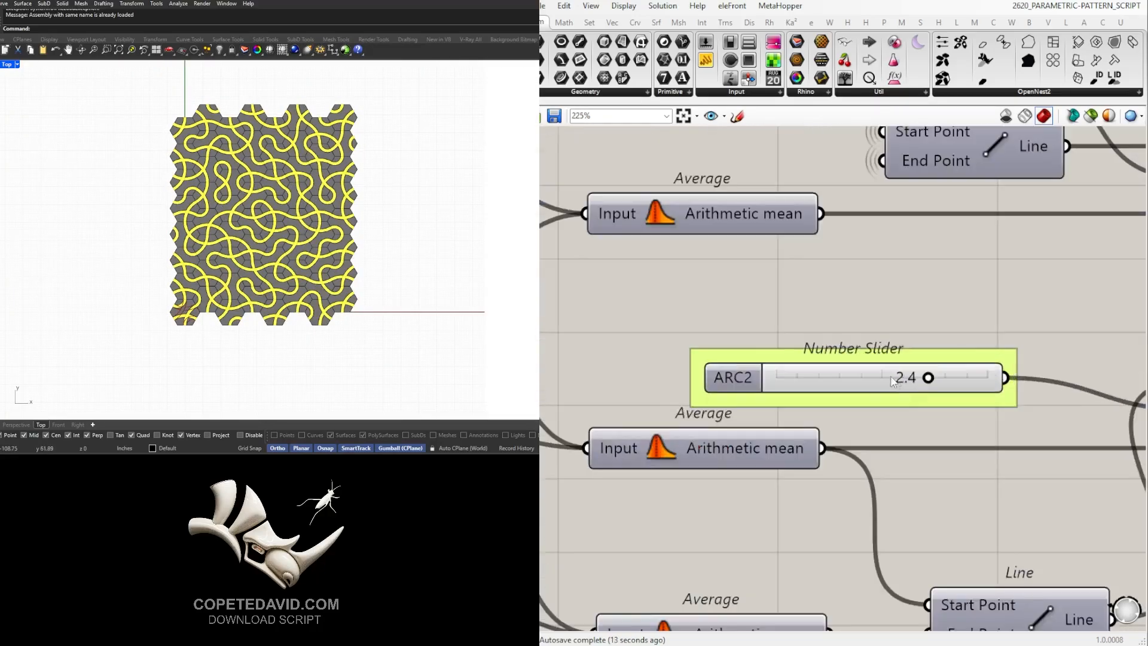
{"action": "scroll", "coordinate": [221, 269], "scroll_direction": "up", "scroll_amount": 3}
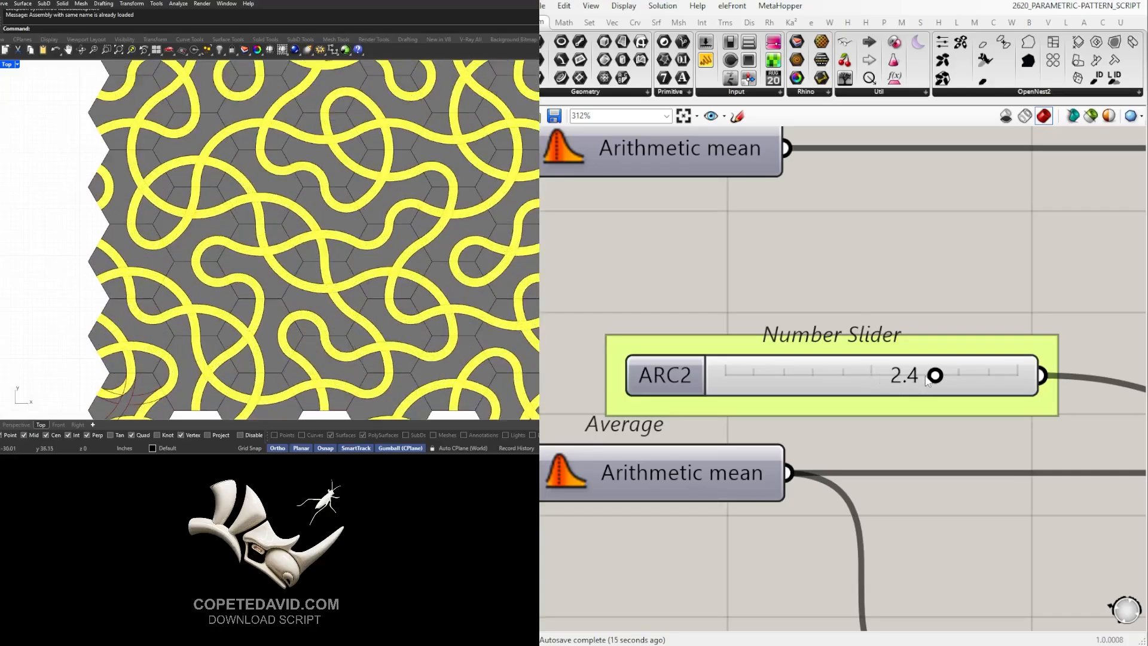
{"action": "mouse_move", "coordinate": [936, 378]}
{"action": "left_mouse_down"}
{"action": "mouse_move", "coordinate": [897, 376]}
{"action": "mouse_move", "coordinate": [943, 378]}
{"action": "left_mouse_up"}
- Increase the ARC1 slider feeding the first two Amplitude components slightly to adjust the curvature of the bands
{"action": "scroll", "coordinate": [943, 377], "scroll_direction": "down", "scroll_amount": 4}
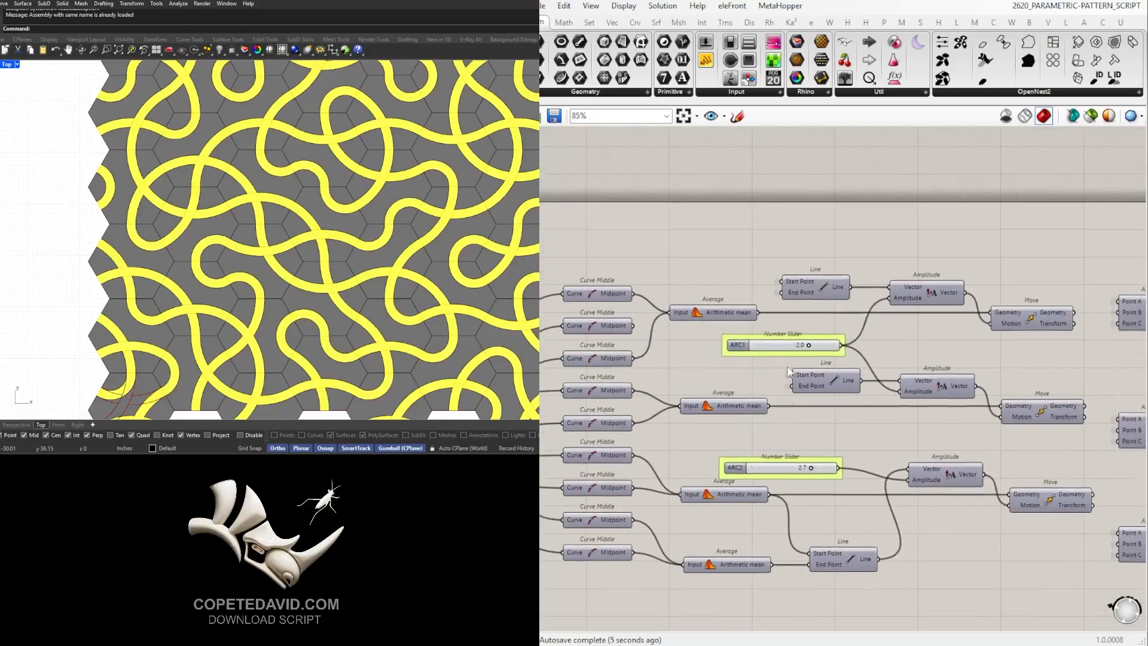
{"action": "scroll", "coordinate": [824, 348], "scroll_direction": "up", "scroll_amount": 3}
{"action": "mouse_move", "coordinate": [826, 353]}
{"action": "left_mouse_down"}
{"action": "mouse_move", "coordinate": [785, 353]}
{"action": "mouse_move", "coordinate": [827, 343]}
{"action": "left_mouse_up"}
{"action": "scroll", "coordinate": [328, 231], "scroll_direction": "up", "scroll_amount": 4}
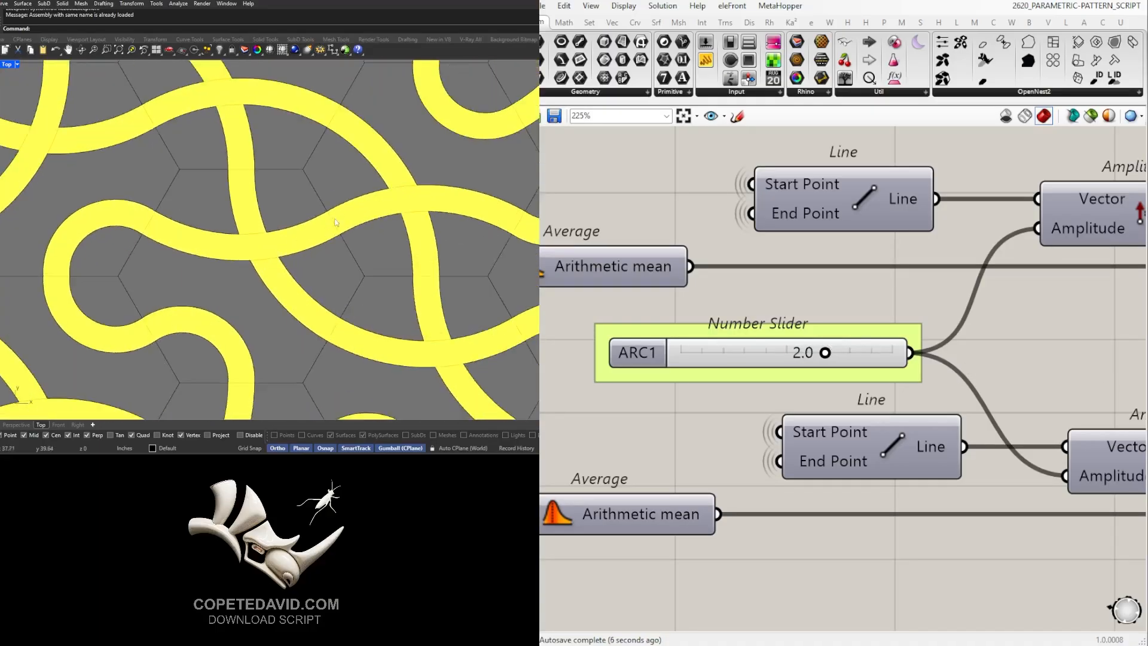
{"action": "scroll", "coordinate": [787, 360], "scroll_direction": "up", "scroll_amount": 3}
{"action": "left_click_drag", "start_coordinate": [859, 352], "coordinate": [867, 353]}
{"action": "scroll", "coordinate": [838, 285], "scroll_direction": "down", "scroll_amount": 8}
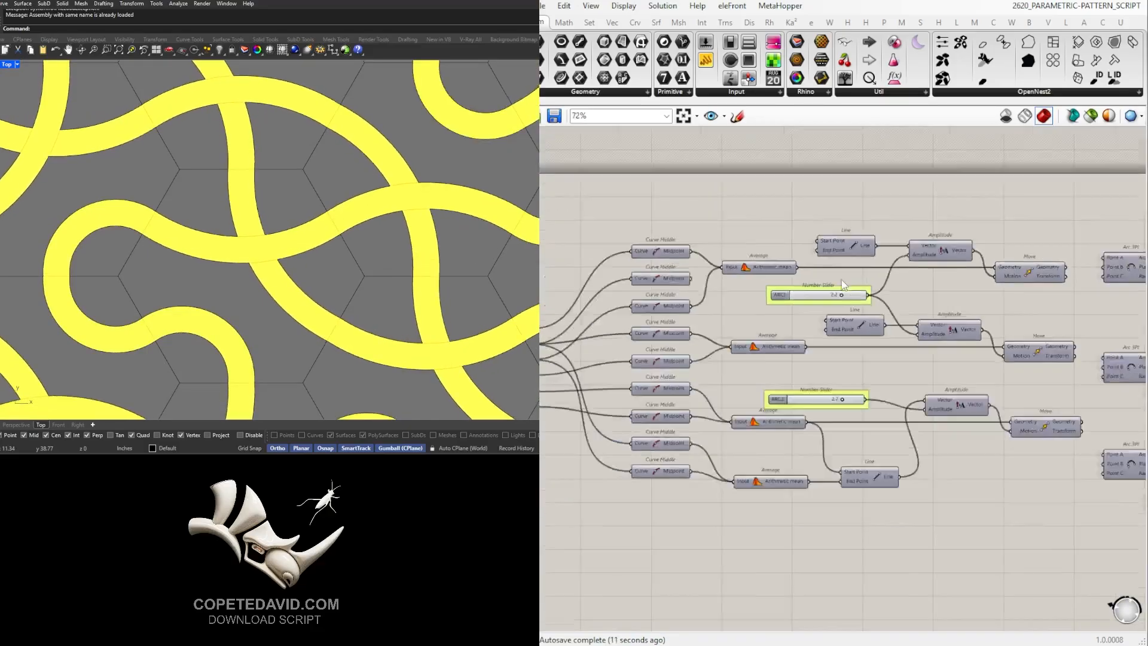
- Select the six Offset Curve components to trace their distance inputs back to the WIDTH slider
{"action": "right_click_drag", "start_coordinate": [1038, 463], "coordinate": [852, 459]}
{"action": "scroll", "coordinate": [956, 346], "scroll_direction": "up", "scroll_amount": 3}
{"action": "right_click_drag", "start_coordinate": [1065, 358], "coordinate": [797, 359]}
{"action": "scroll", "coordinate": [726, 362], "scroll_direction": "down", "scroll_amount": 4}
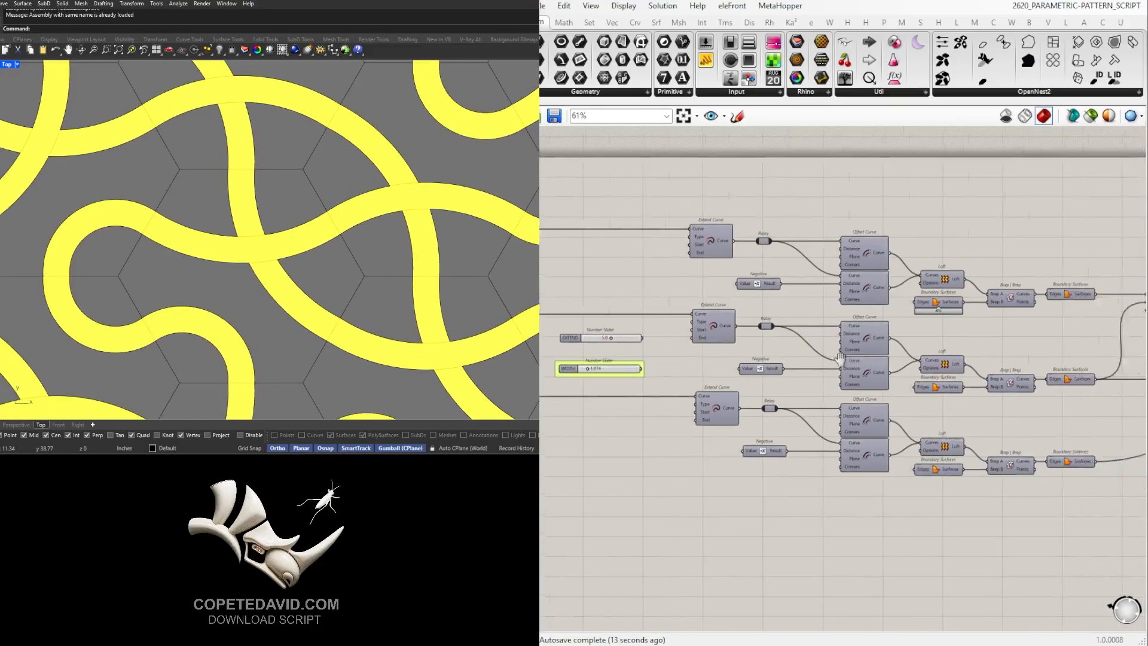
{"action": "left_click_drag", "start_coordinate": [916, 485], "coordinate": [859, 245]}
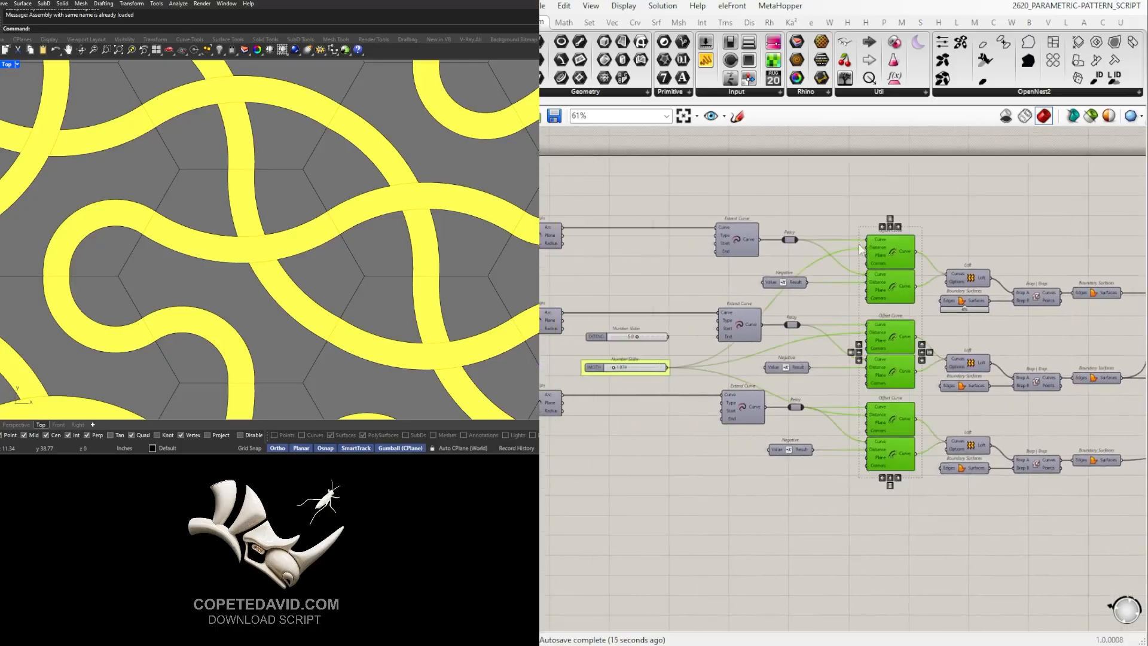
- Set the WIDTH slider that controls the offset distance of the bands to 1.274
{"action": "right_click_drag", "start_coordinate": [573, 362], "coordinate": [726, 366]}
{"action": "scroll", "coordinate": [725, 366], "scroll_direction": "up", "scroll_amount": 4}
{"action": "left_click", "coordinate": [777, 381]}
{"action": "scroll", "coordinate": [847, 375], "scroll_direction": "up", "scroll_amount": 4}
{"action": "left_click", "coordinate": [828, 342]}
{"action": "scroll", "coordinate": [827, 344], "scroll_direction": "up", "scroll_amount": 3}
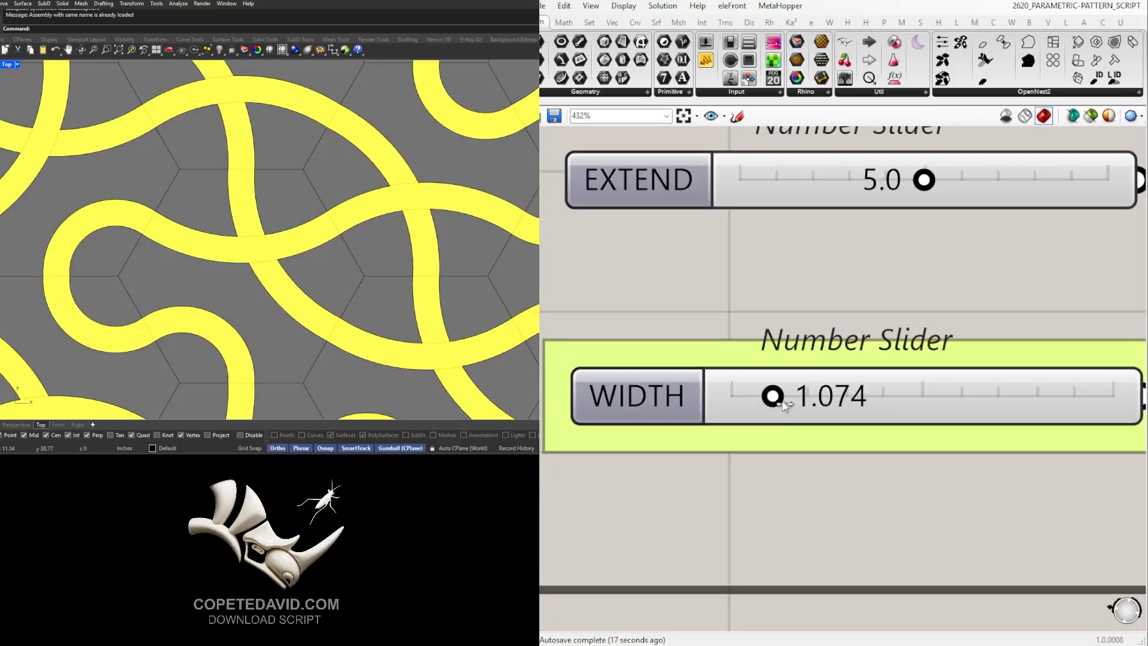
{"action": "left_click_drag", "start_coordinate": [785, 396], "coordinate": [757, 399]}
{"action": "scroll", "coordinate": [397, 259], "scroll_direction": "down", "scroll_amount": 8}
{"action": "scroll", "coordinate": [854, 400], "scroll_direction": "up", "scroll_amount": 3}
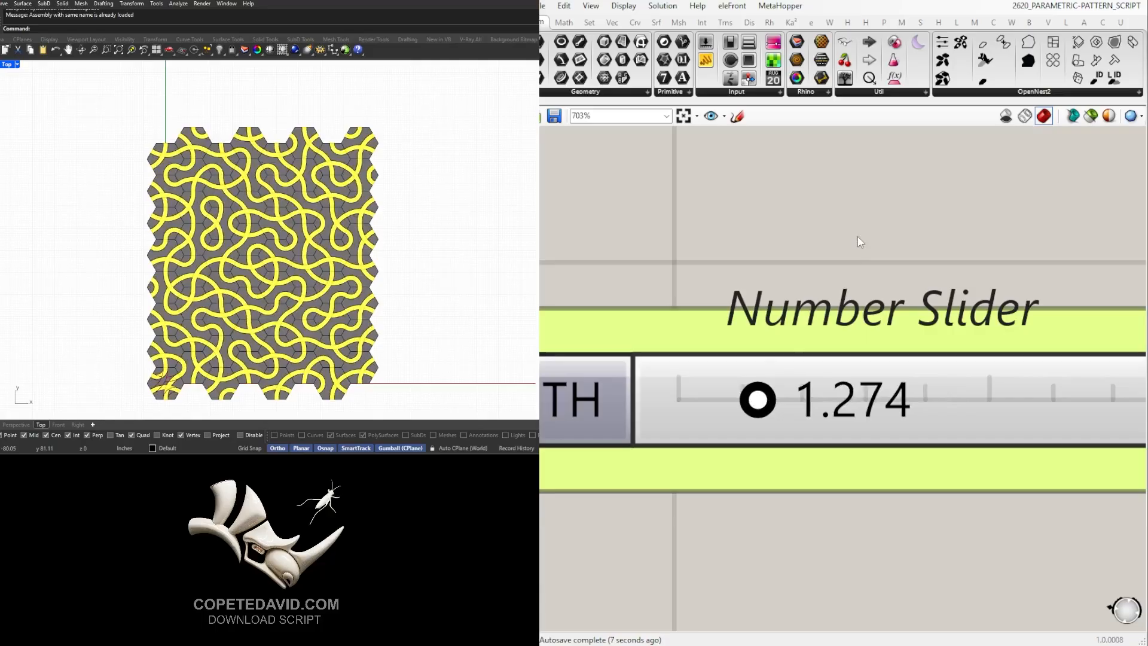
- Review the entire tile pattern definition in one overview
{"action": "scroll", "coordinate": [857, 235], "scroll_direction": "down", "scroll_amount": 11}
{"action": "scroll", "coordinate": [915, 358], "scroll_direction": "down", "scroll_amount": 2}
{"action": "right_click_drag", "start_coordinate": [915, 358], "coordinate": [897, 391]}
{"action": "scroll", "coordinate": [897, 390], "scroll_direction": "down", "scroll_amount": 10}
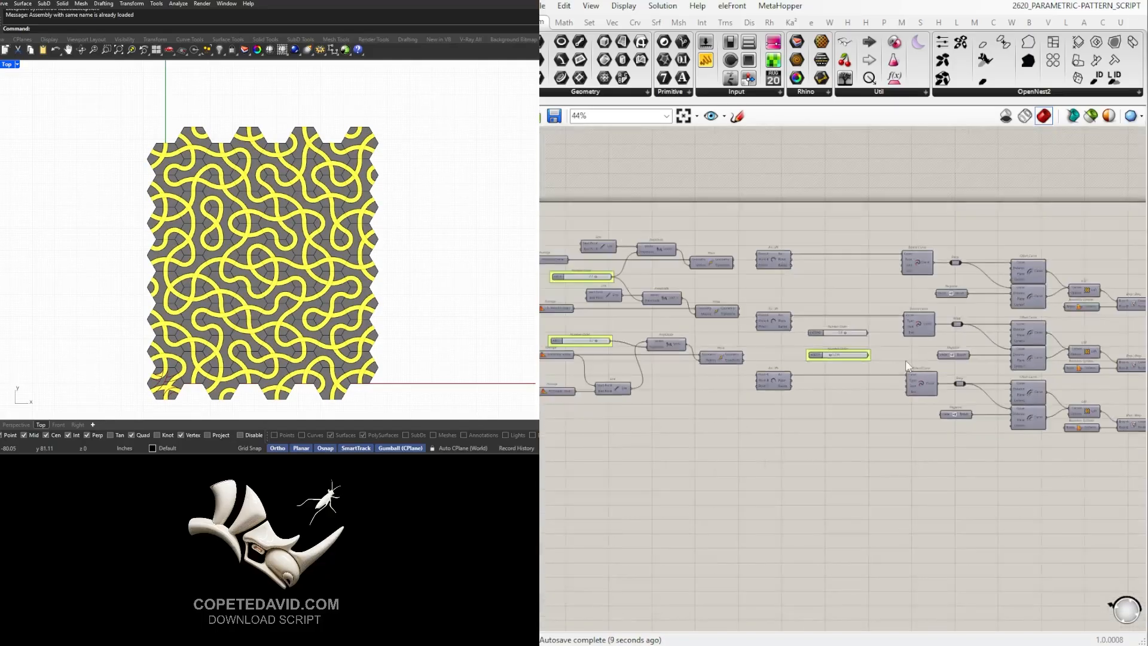
{"action": "right_click_drag", "start_coordinate": [857, 355], "coordinate": [909, 343]}
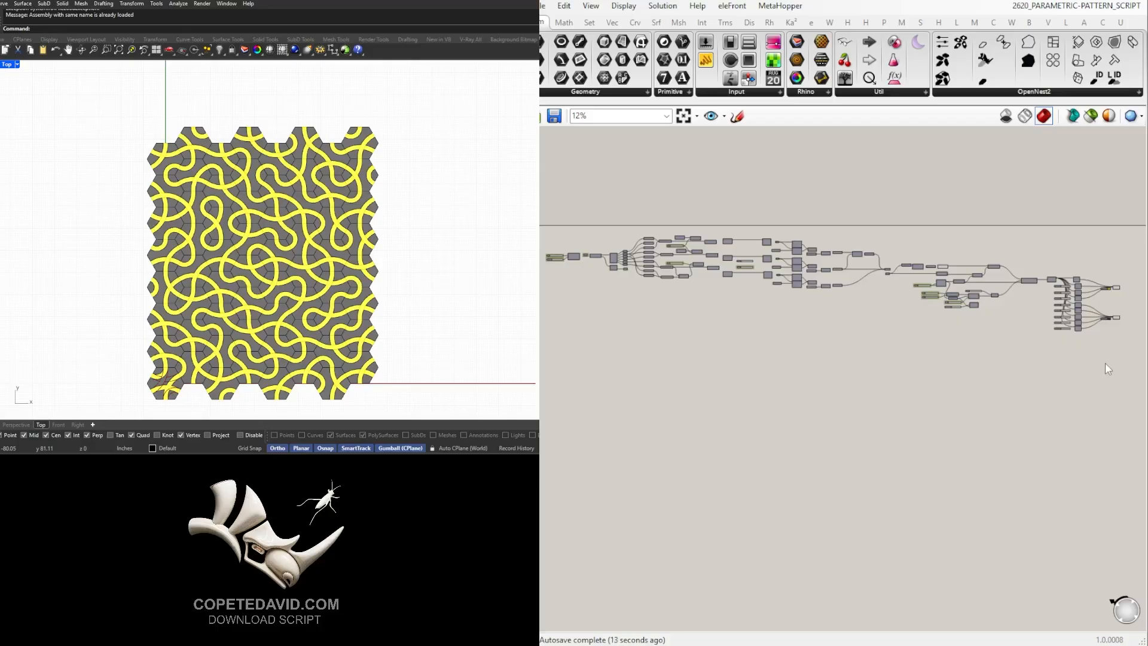